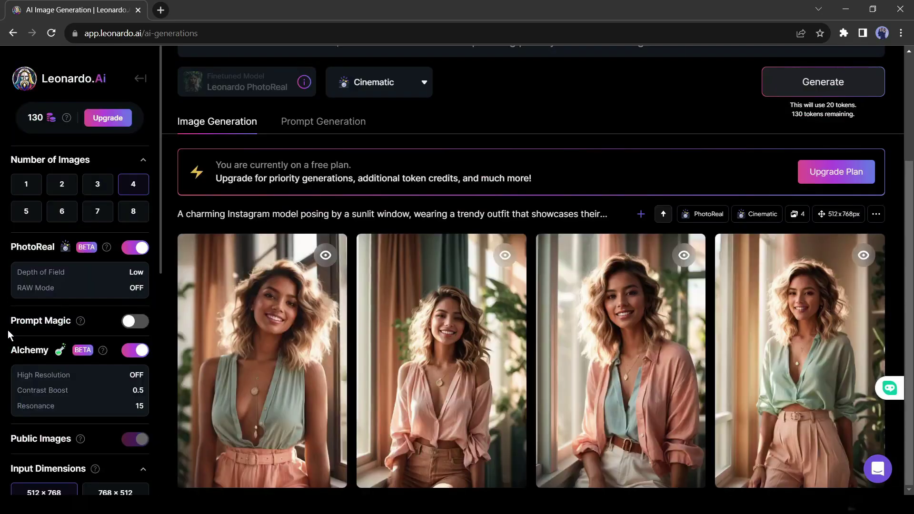
click(448, 343)
click(386, 212)
click(386, 212)
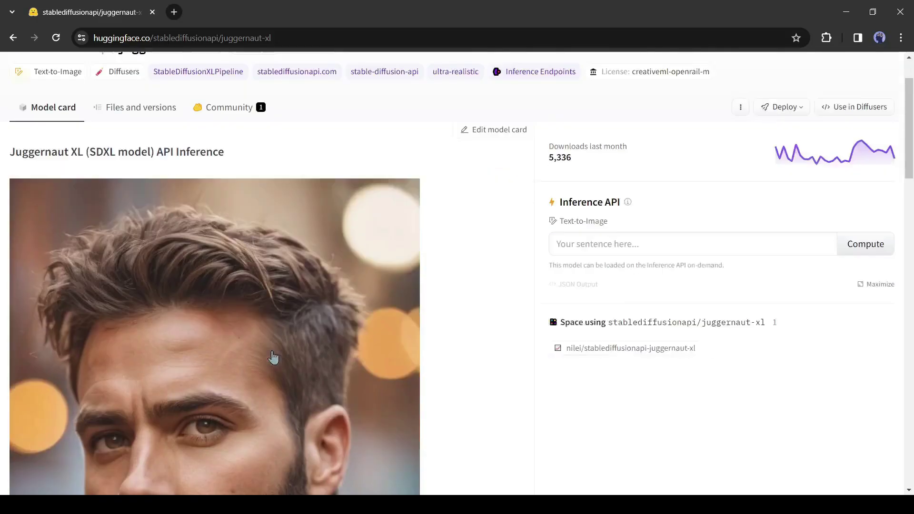
scroll(272, 359, down, 4)
scroll(273, 357, down, 15)
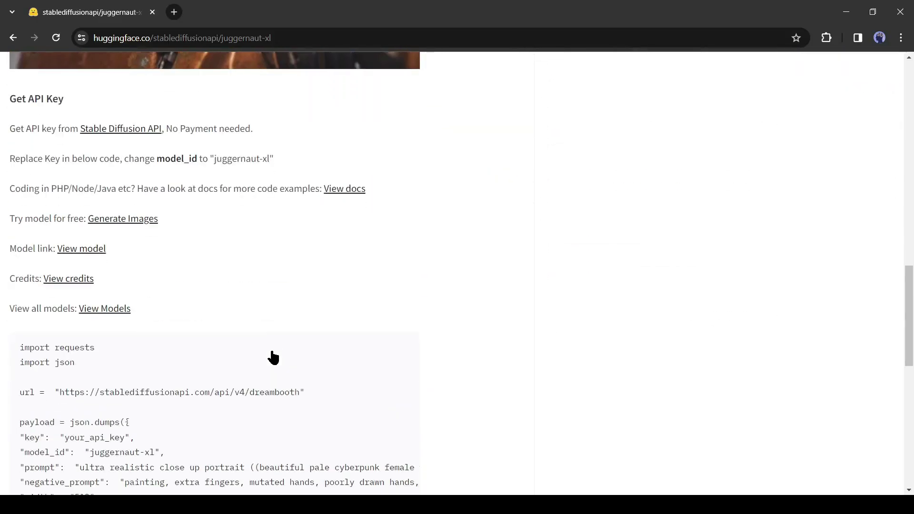
scroll(273, 358, down, 3)
scroll(273, 358, up, 8)
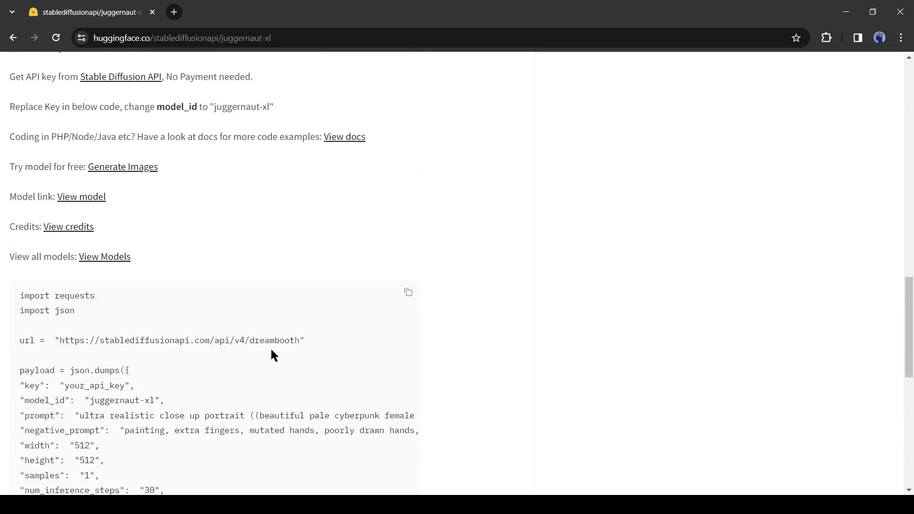
scroll(272, 351, up, 10)
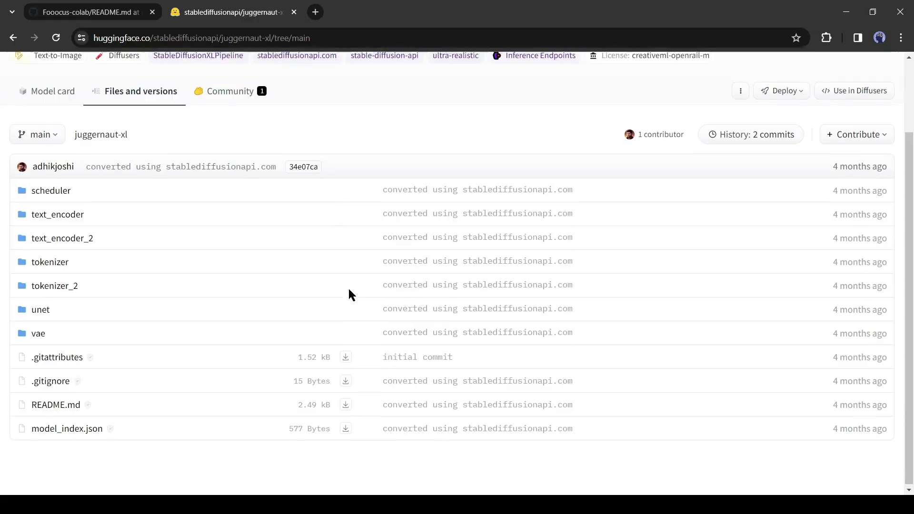
Switch to the Fooocus-colab README tab and scroll through its Colab notebook table.
scroll(349, 296, up, 3)
click(90, 12)
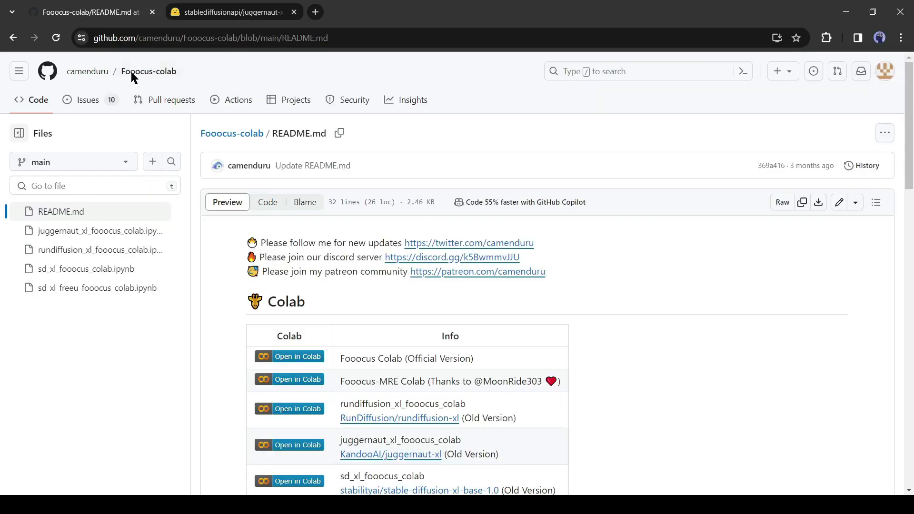
scroll(415, 291, down, 10)
scroll(415, 291, down, 2)
scroll(415, 291, up, 6)
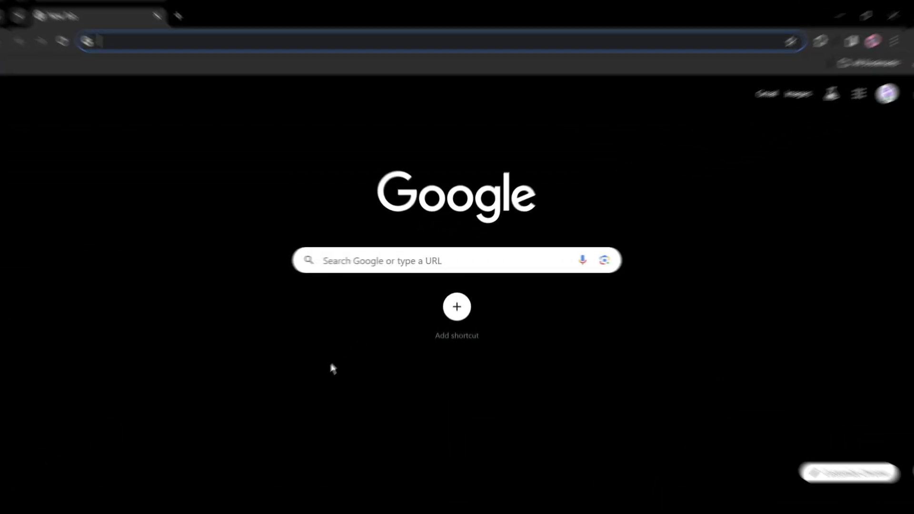
Search Google for 'fooocus colab' and open the fooocus_colab.ipynb Colaboratory result.
click(380, 258)
text(Fooocus)
key(Down)
key(Down)
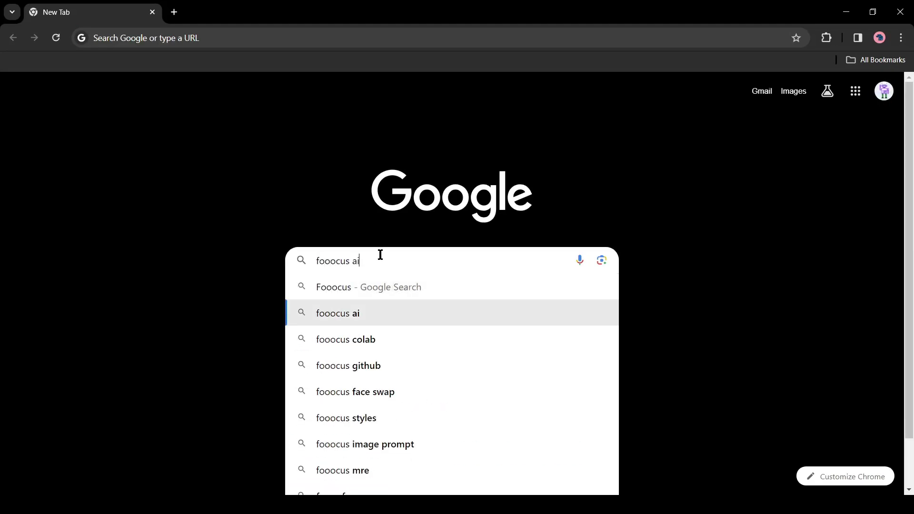
key(Return)
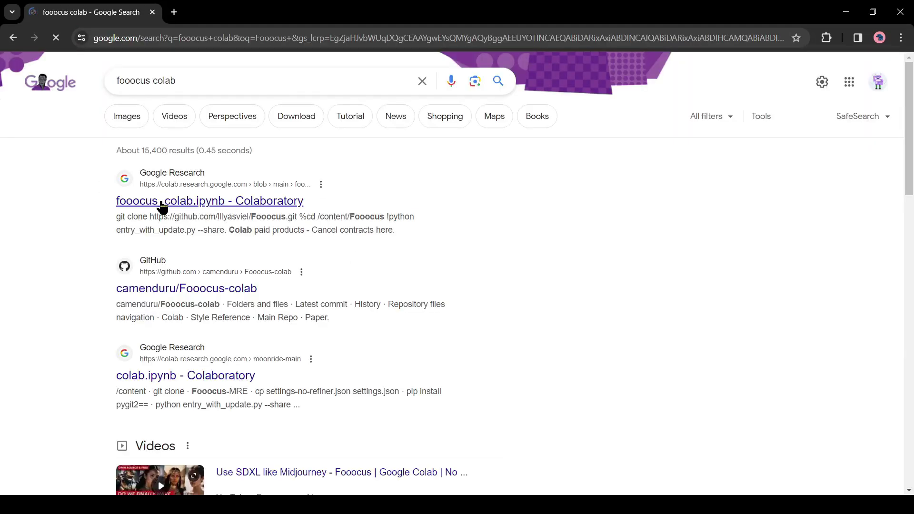
click(161, 202)
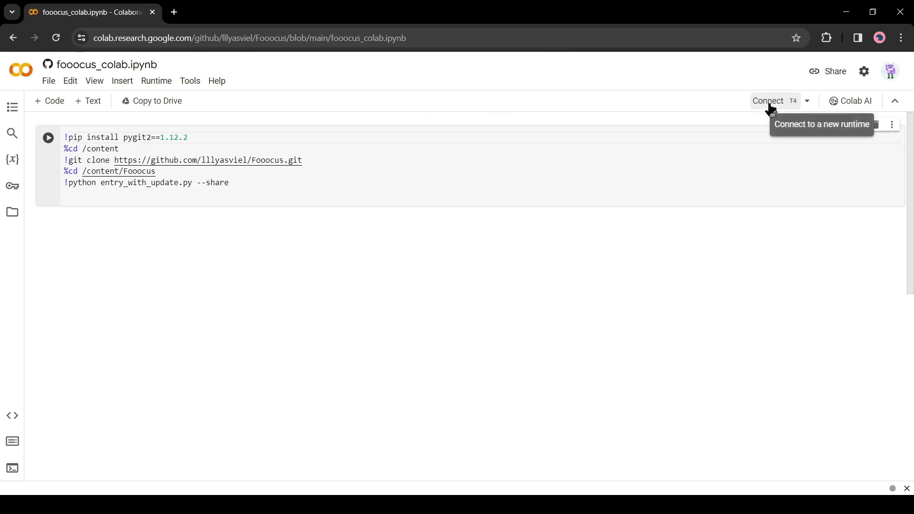
Connect to a GPU runtime and run the Fooocus launch cell despite the authorship warning.
click(772, 108)
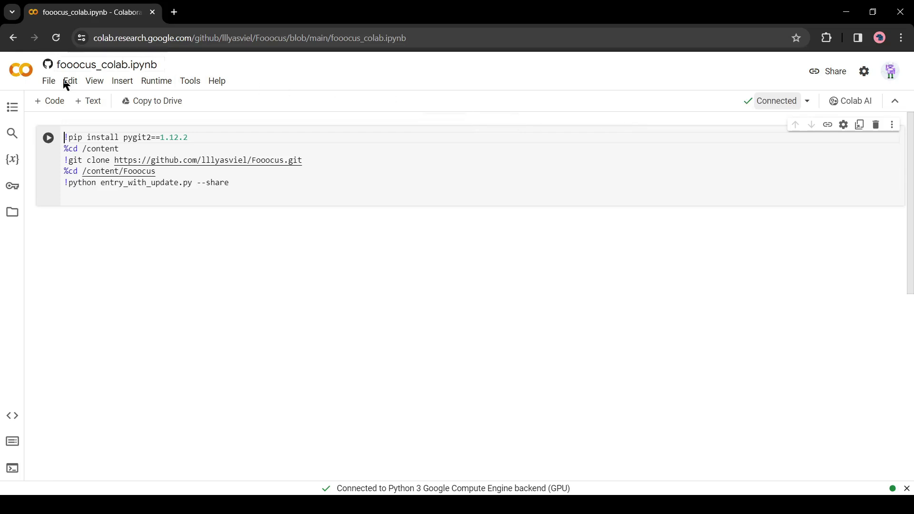
click(49, 139)
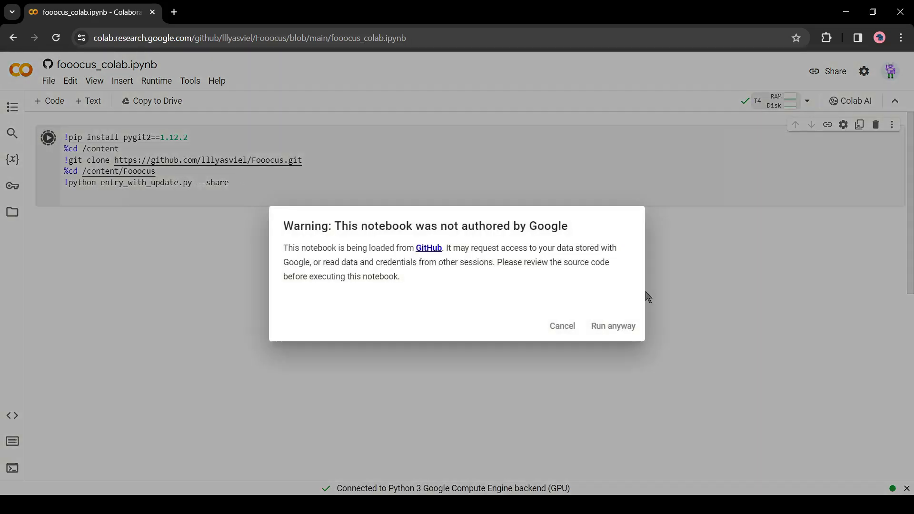
click(614, 327)
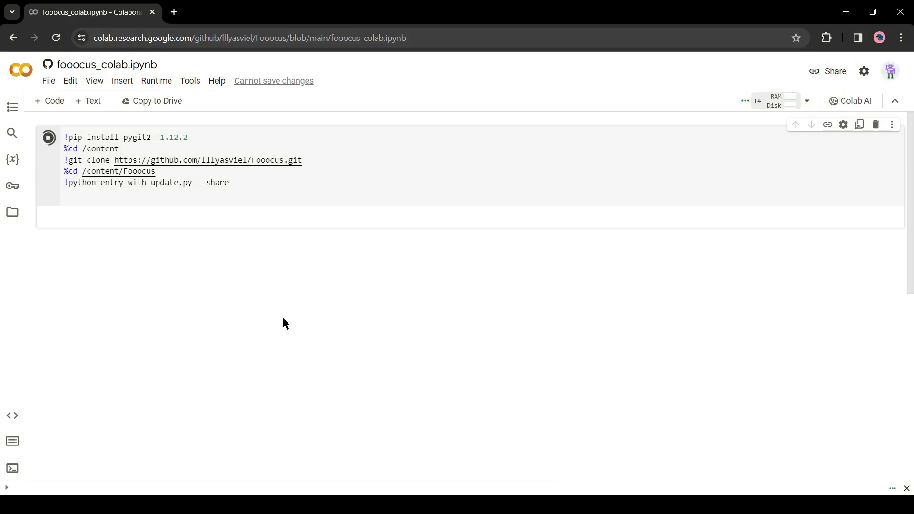
scroll(384, 312, down, 3)
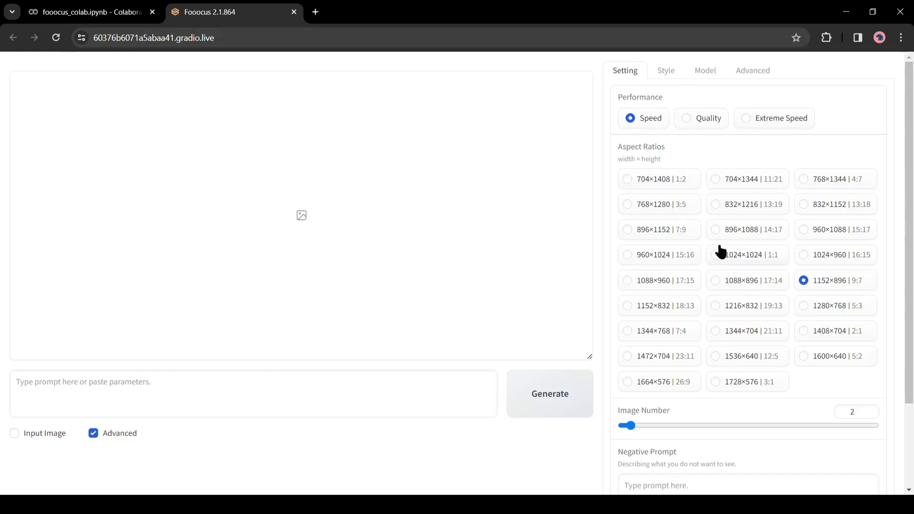
Check the negative prompt box and seed value, leaving Random seed switched on.
scroll(751, 281, down, 3)
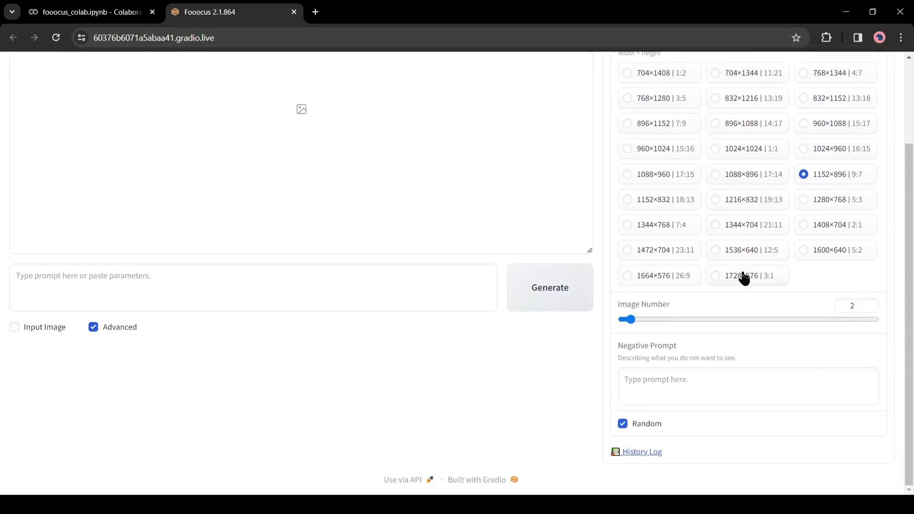
click(635, 391)
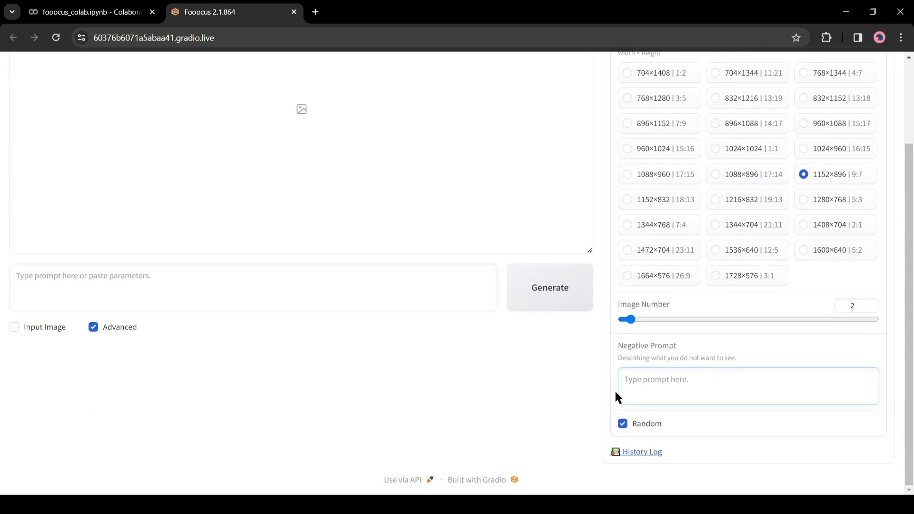
click(623, 425)
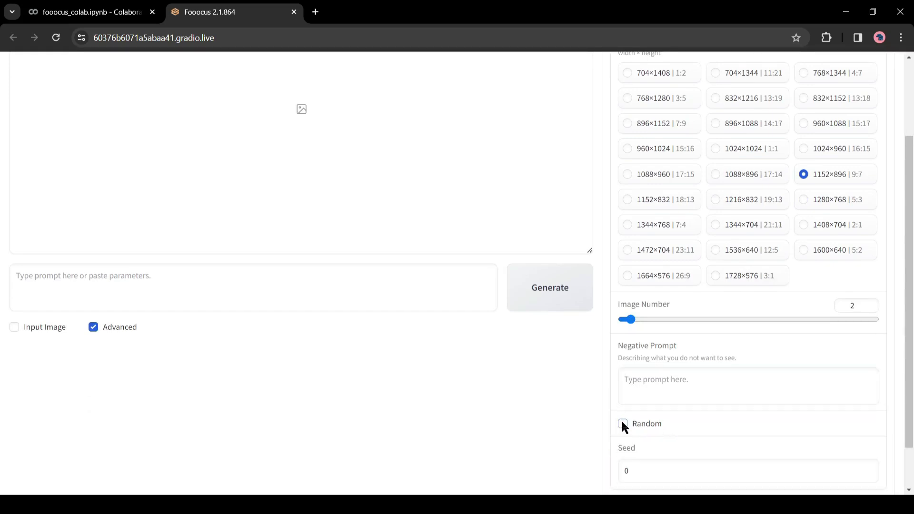
click(623, 425)
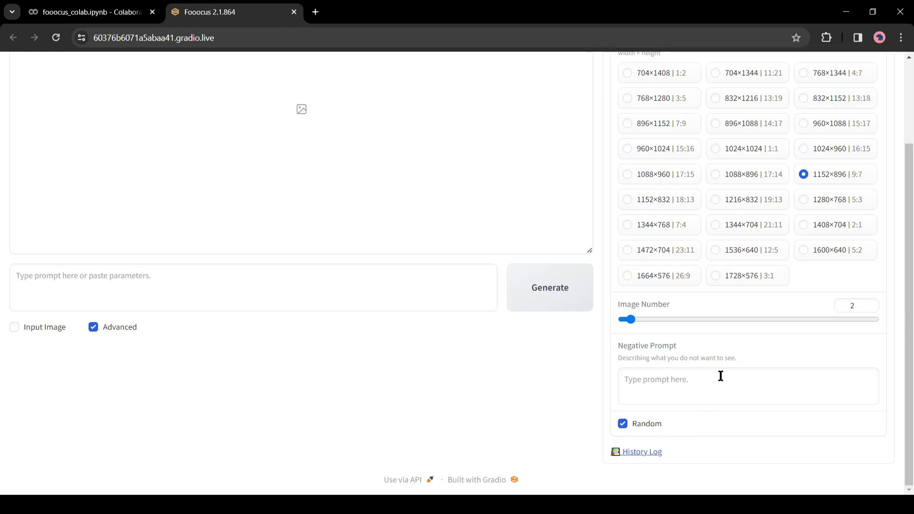
scroll(721, 362, up, 2)
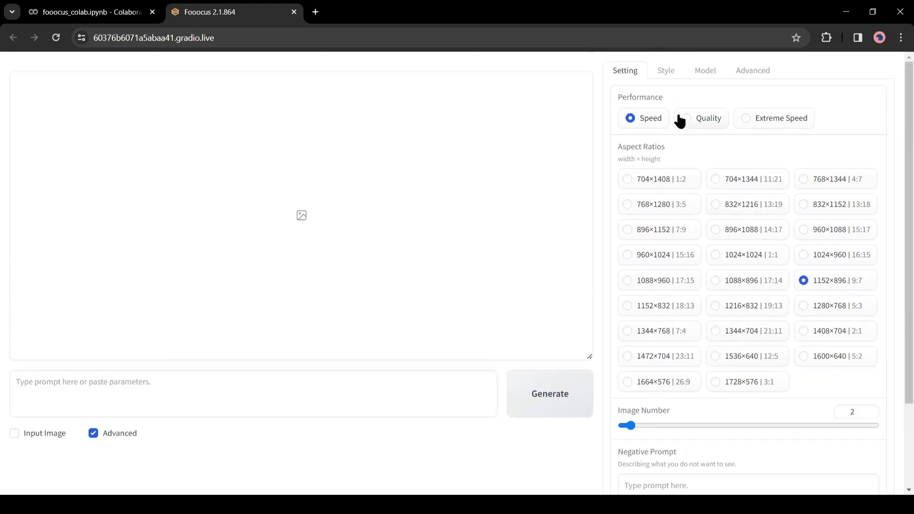
Tick Fooocus Photograph in the Style list, joining Fooocus V2, Enhance and Sharp.
click(661, 70)
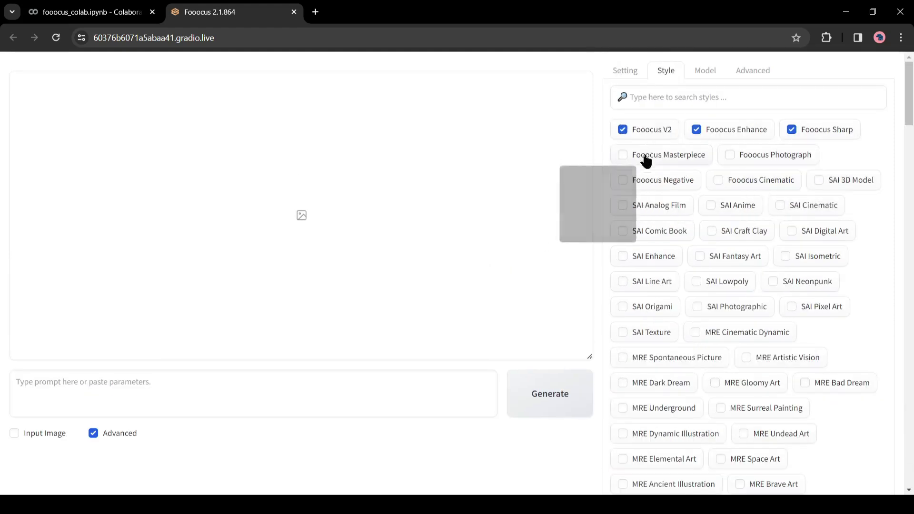
click(731, 155)
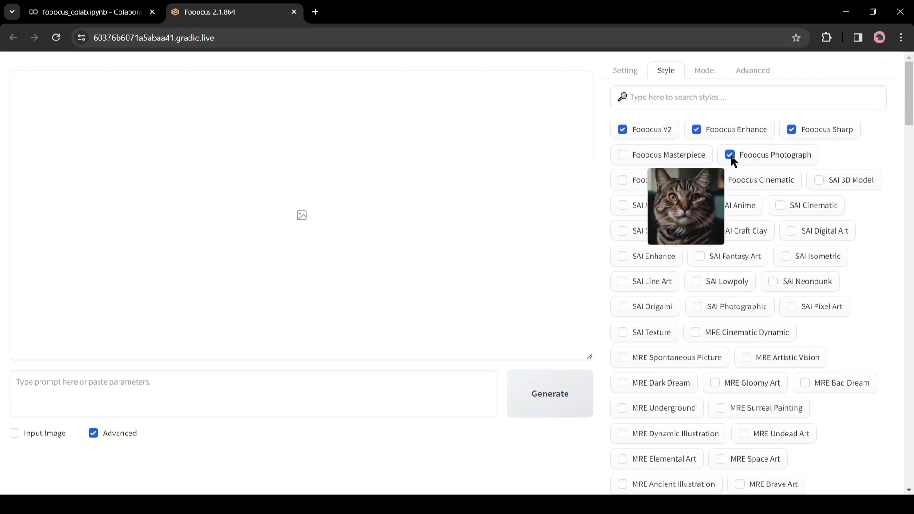
scroll(743, 338, down, 8)
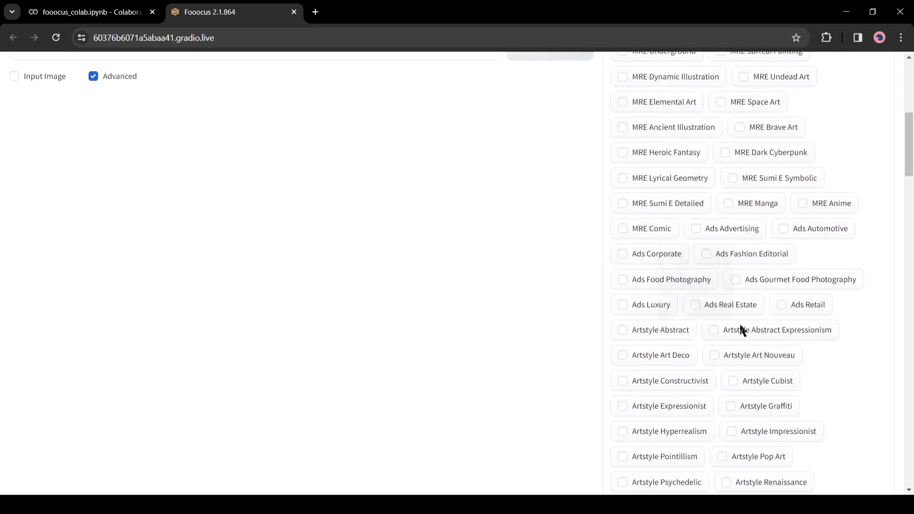
scroll(741, 326, down, 20)
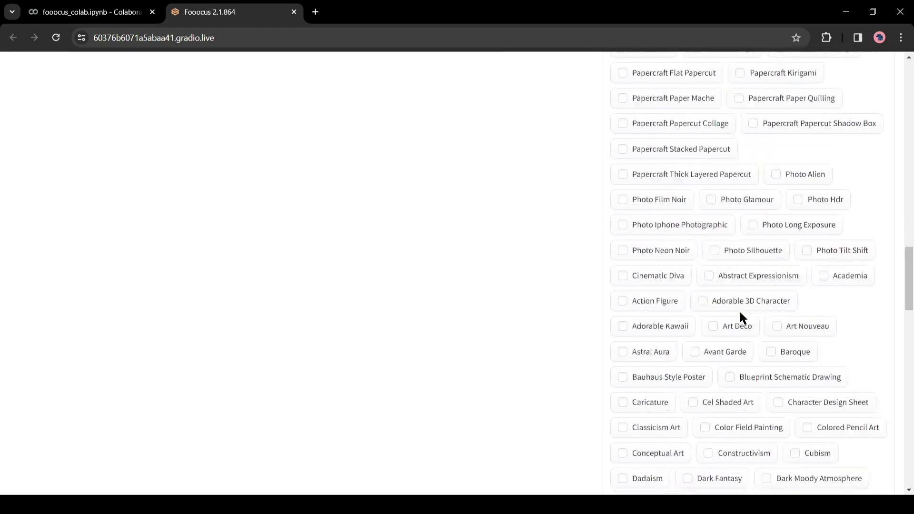
scroll(742, 317, down, 20)
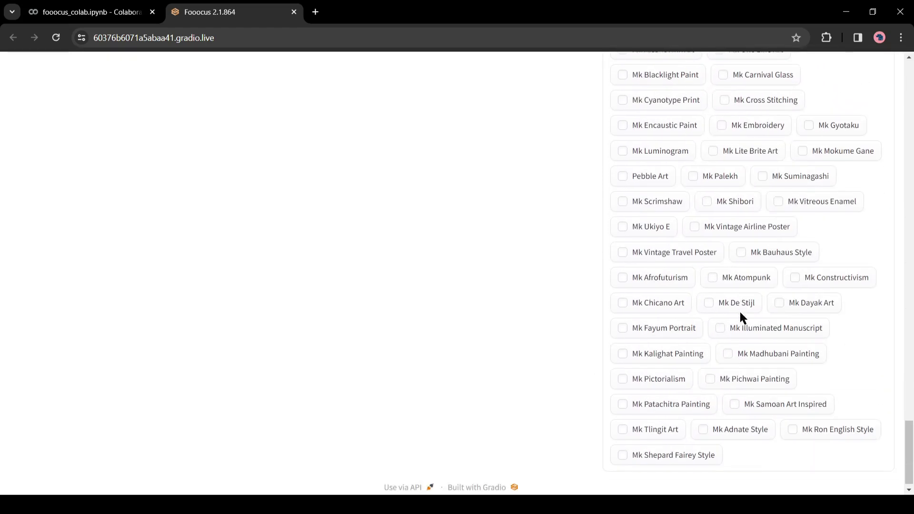
scroll(819, 305, up, 20)
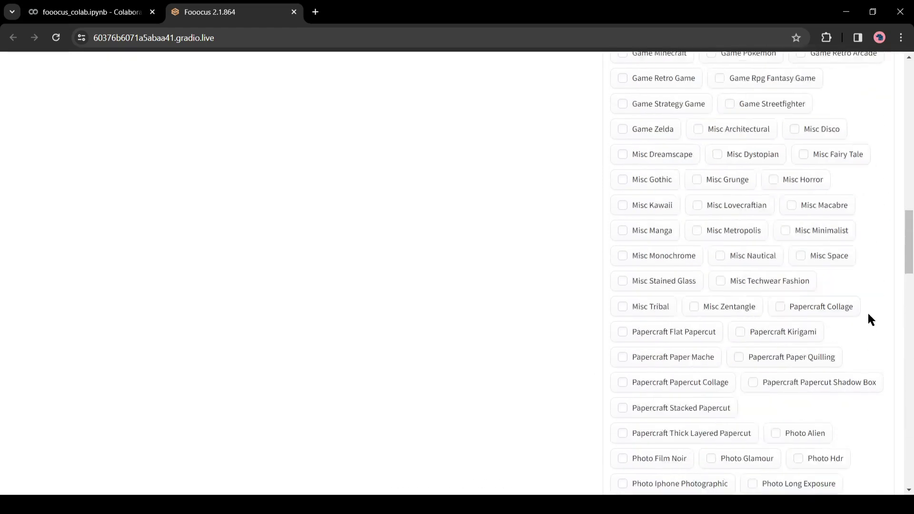
scroll(868, 313, up, 2)
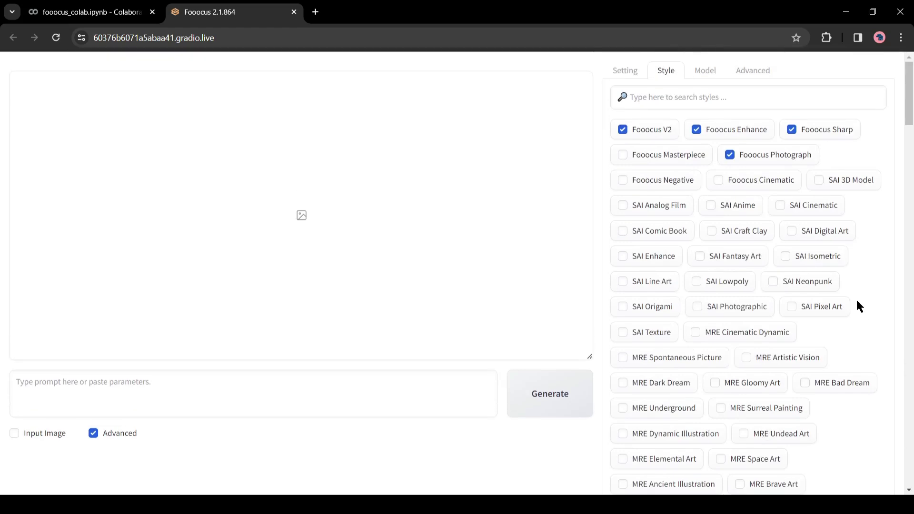
Review the LoRA 1 and refiner model choices, leaving them unchanged with refiner None.
click(712, 73)
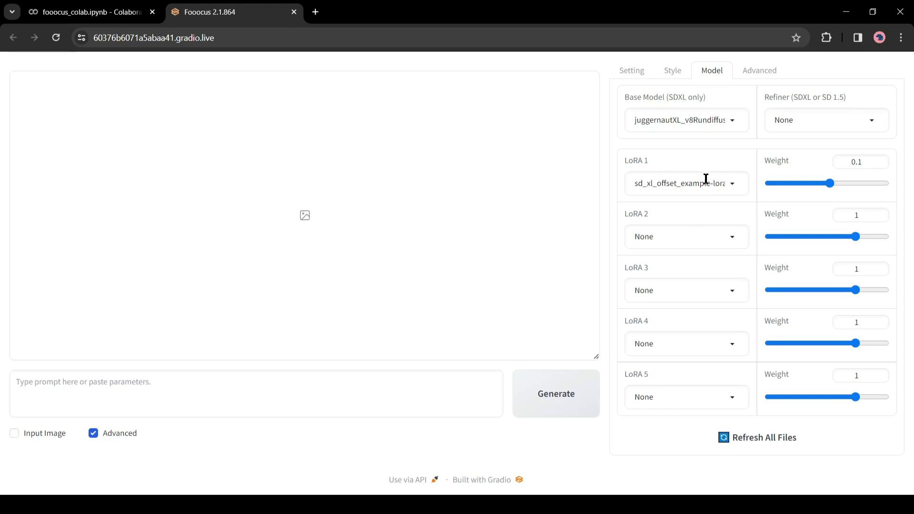
click(738, 184)
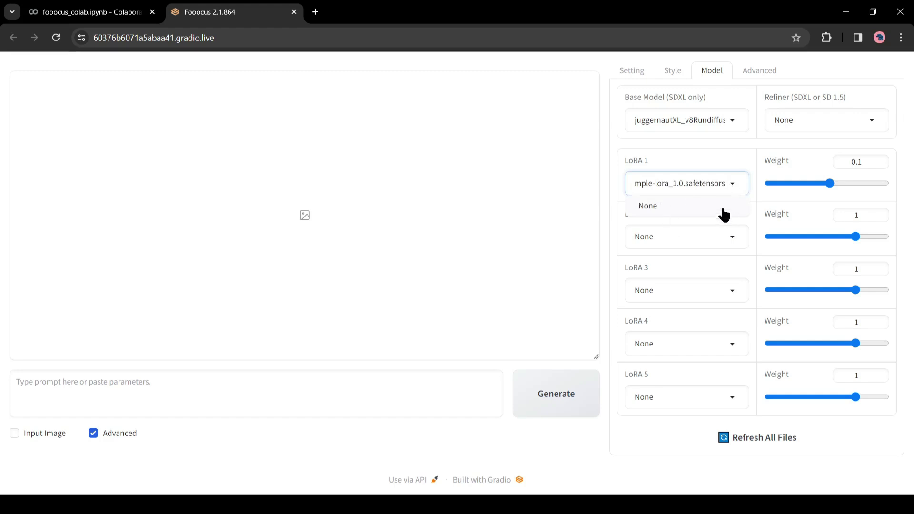
click(763, 132)
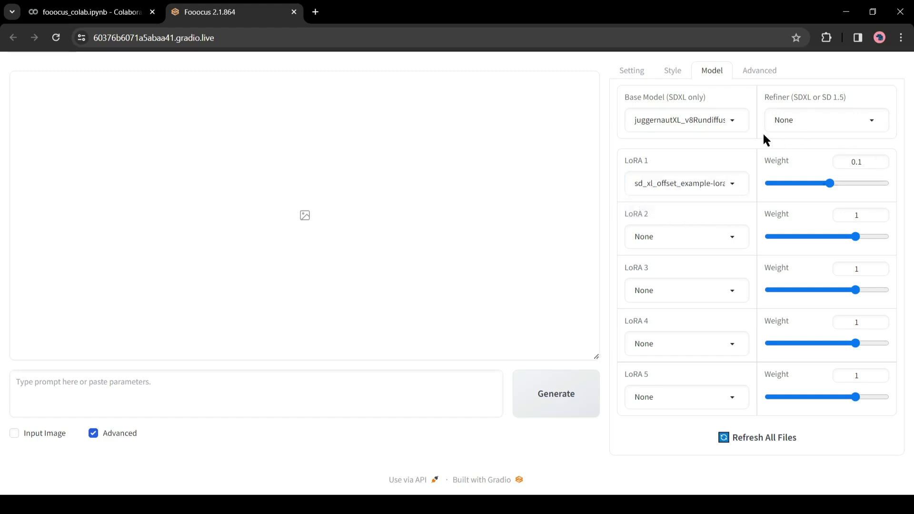
click(807, 123)
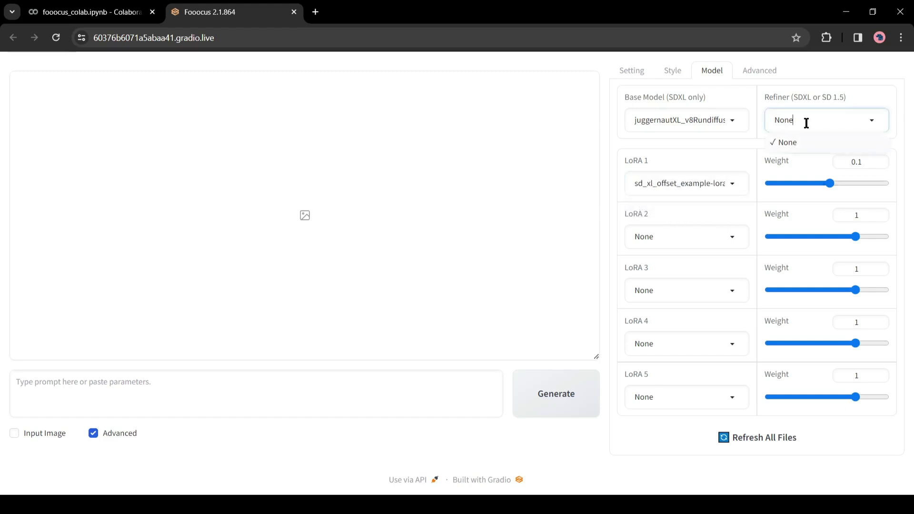
click(888, 85)
Raise Image Sharpness from 2 to about 2.3 on the Advanced tab.
click(746, 71)
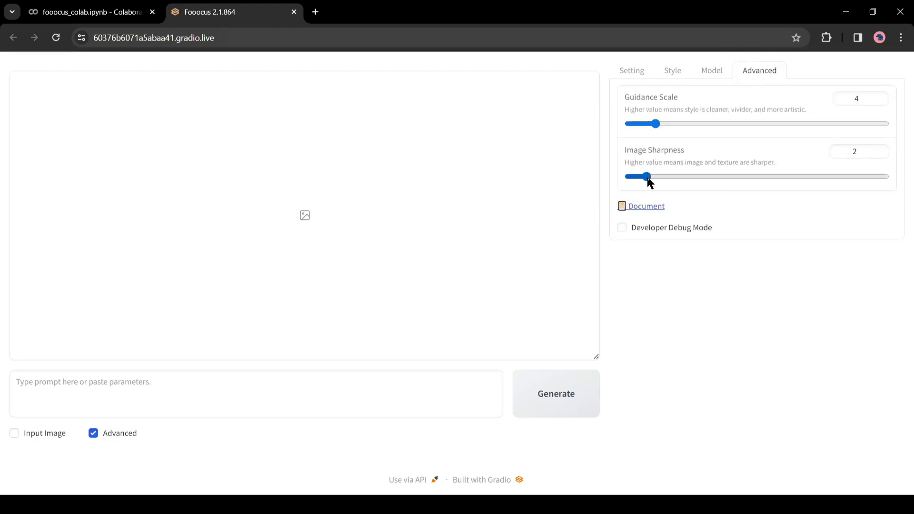
drag(651, 183, 653, 184)
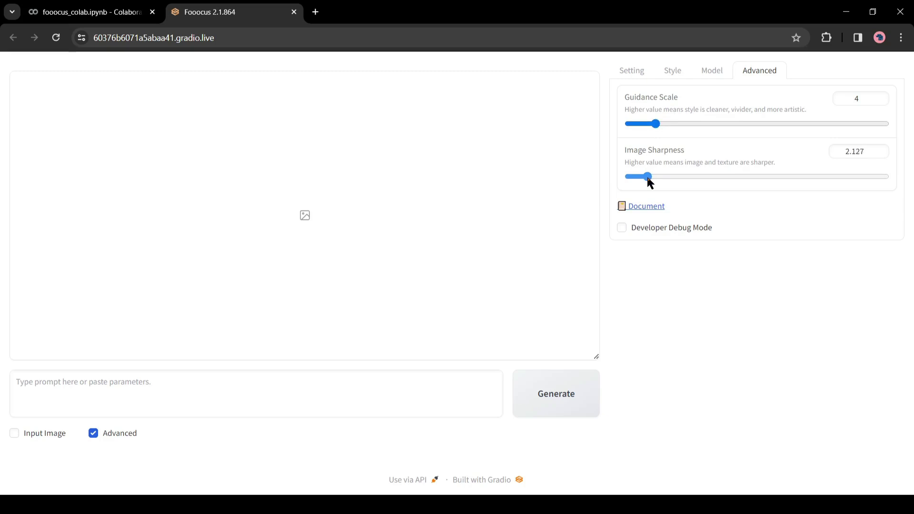
click(642, 72)
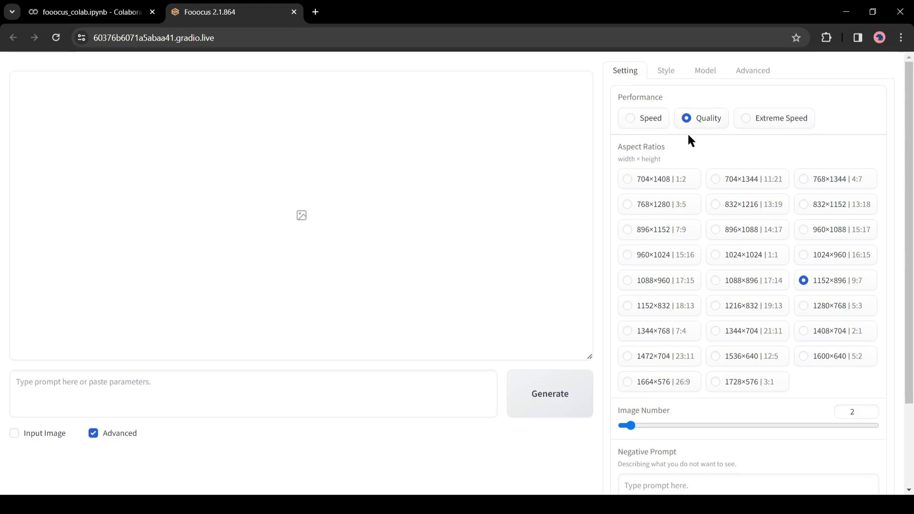
Switch to Speed and generate two portraits of a smiling, blue-eyed woman with wavy pink hair.
click(656, 124)
scroll(223, 339, down, 1)
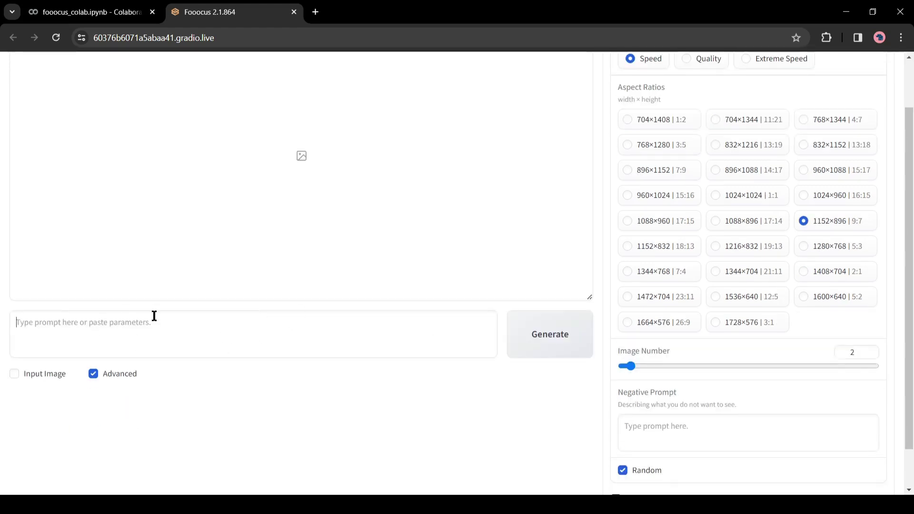
text(25 years old beautiful American)
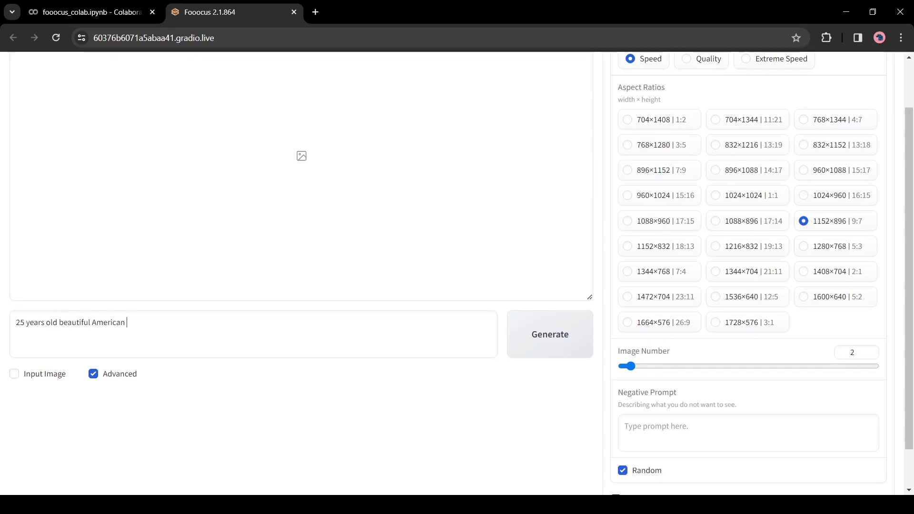
text(length wavy pink hair, blue eyes, big smile, hyperdetailed photography,)
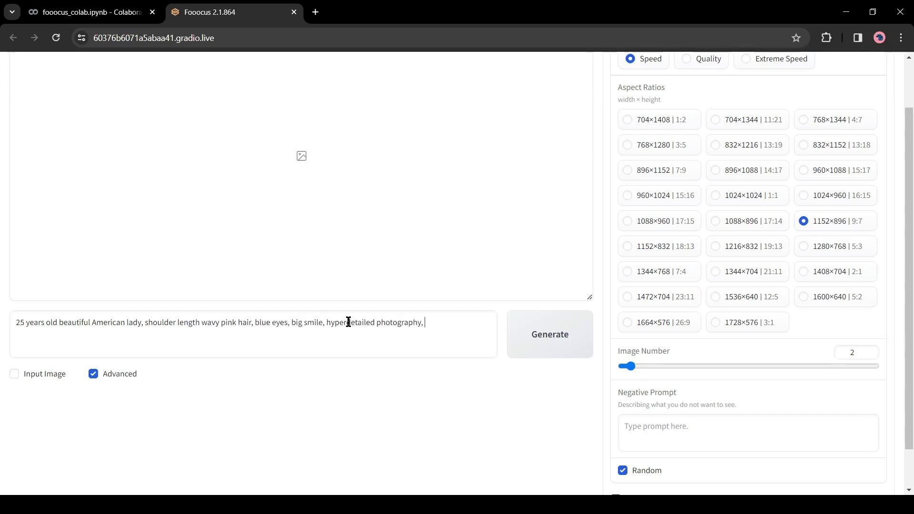
text(portrait)
click(570, 338)
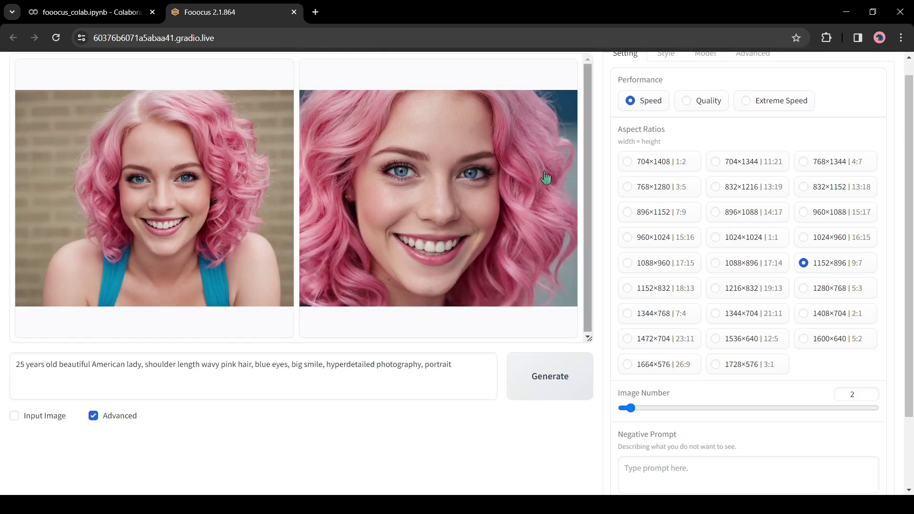
Compare the two portraits and download the first one.
click(192, 221)
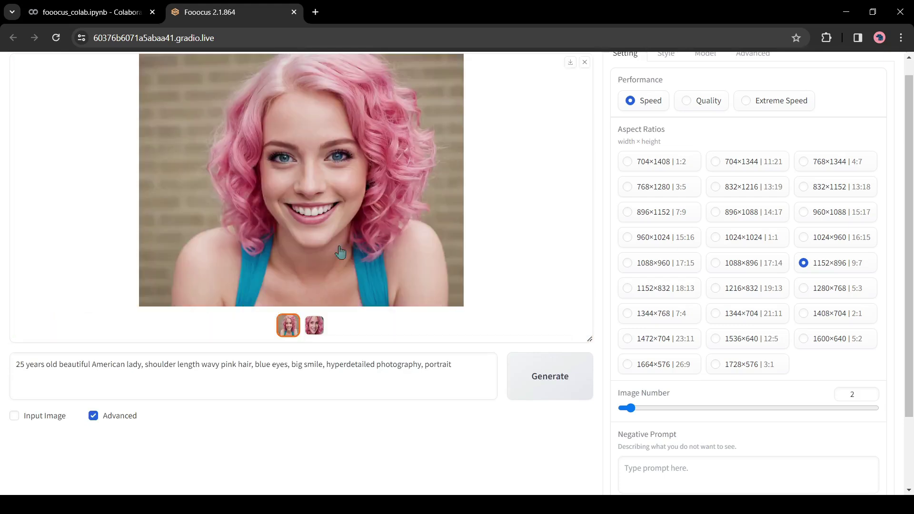
click(315, 326)
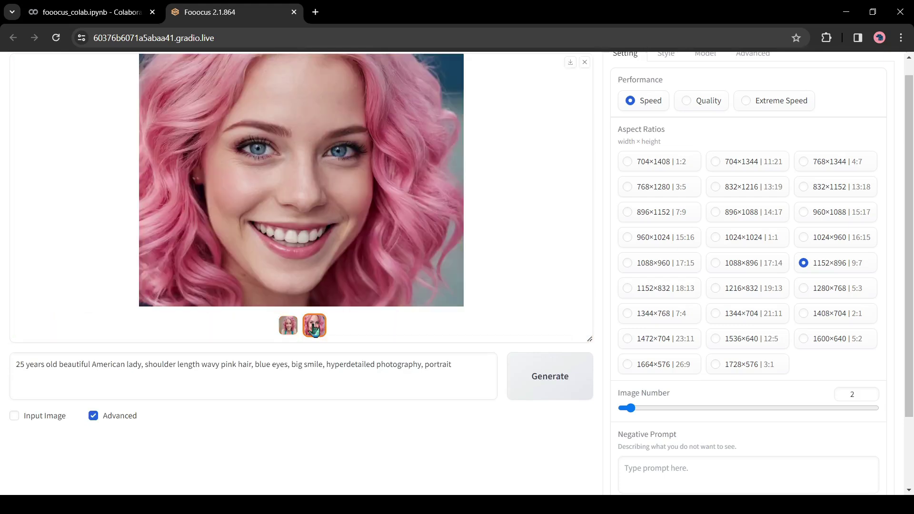
click(288, 328)
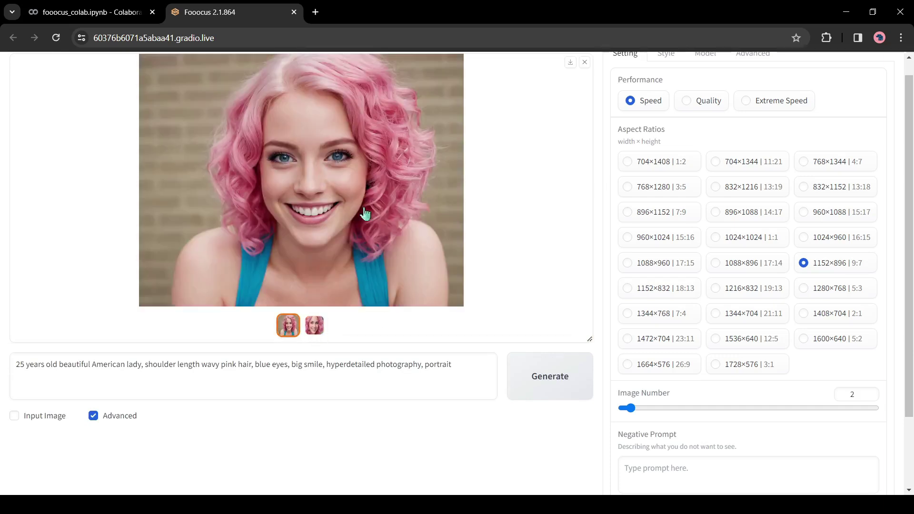
scroll(291, 228, up, 1)
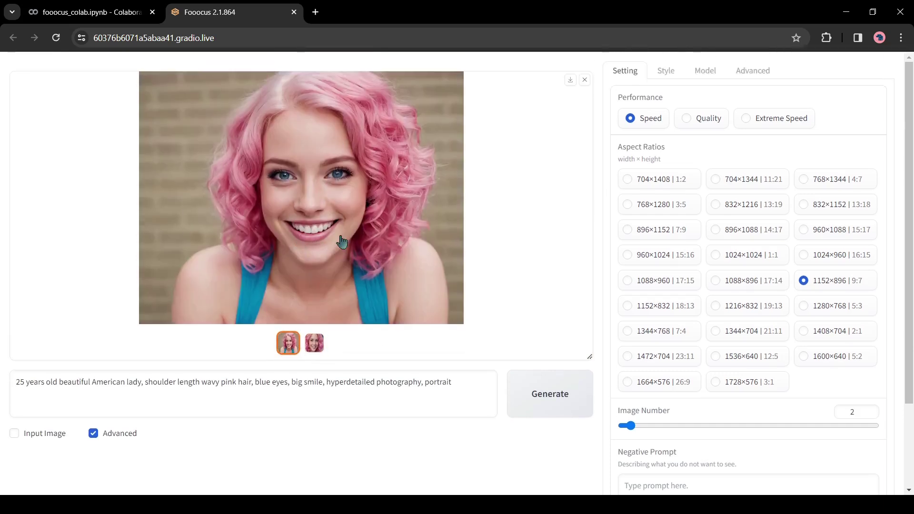
click(570, 80)
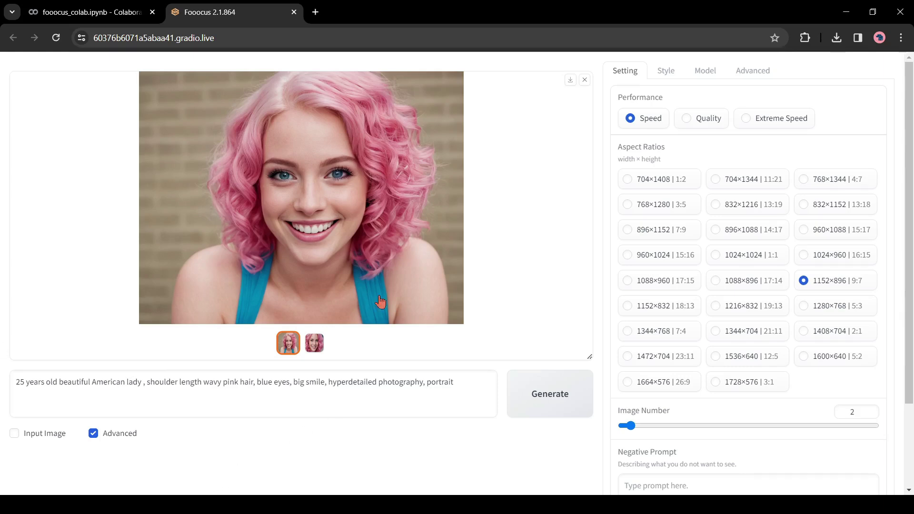
Add 'walking on busy street' to the prompt, generate, and compare the two street images.
text(walking on busy street)
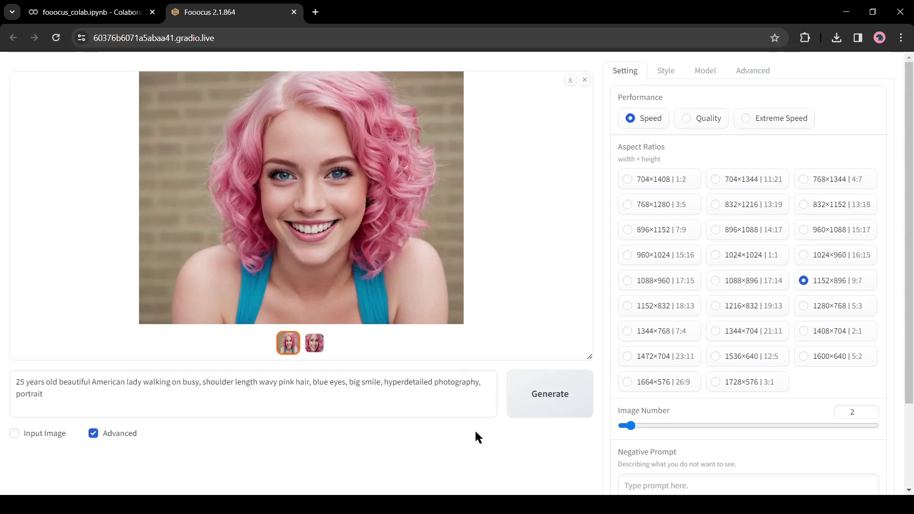
click(552, 396)
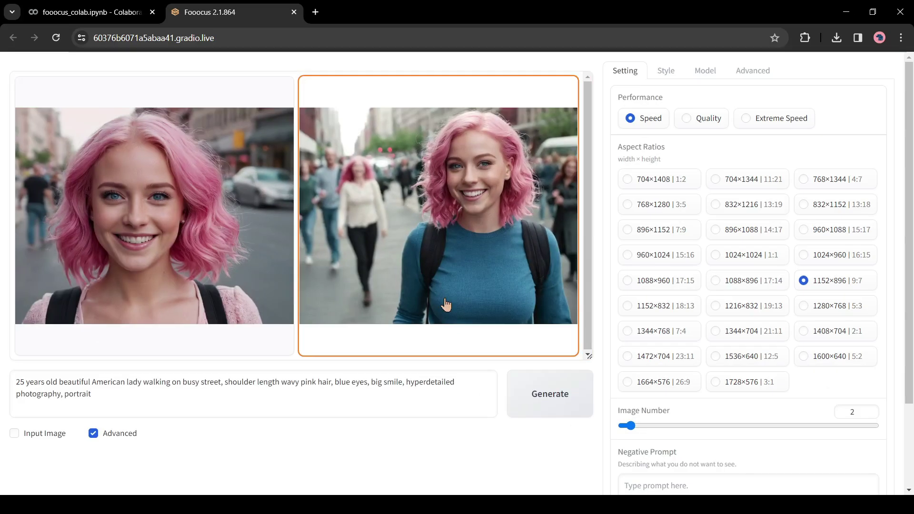
click(41, 183)
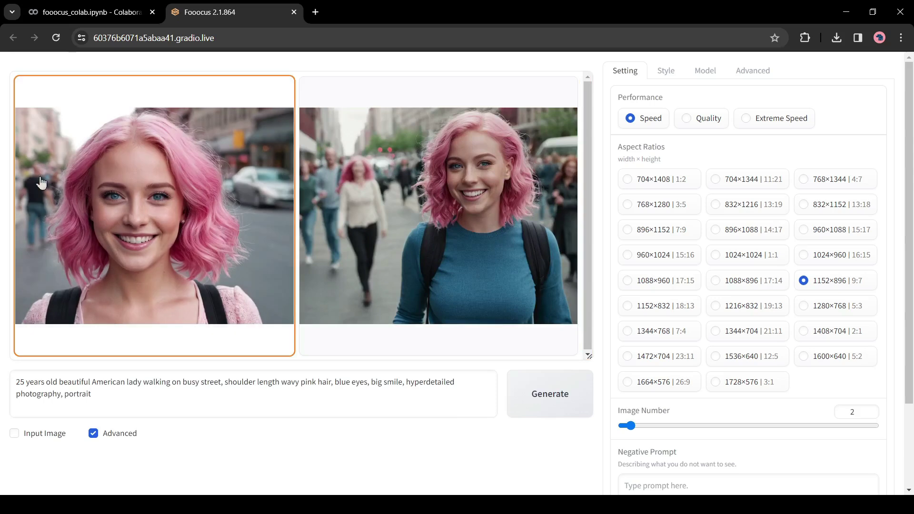
click(157, 185)
click(314, 343)
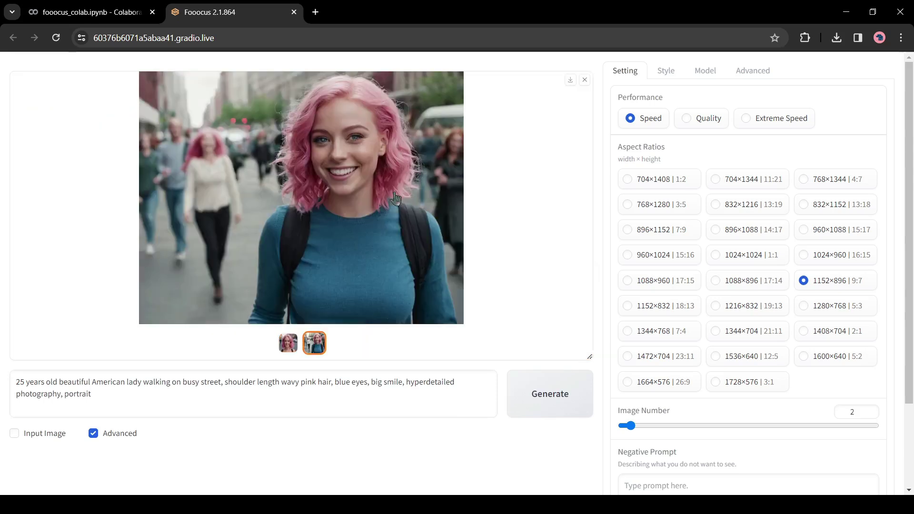
click(288, 343)
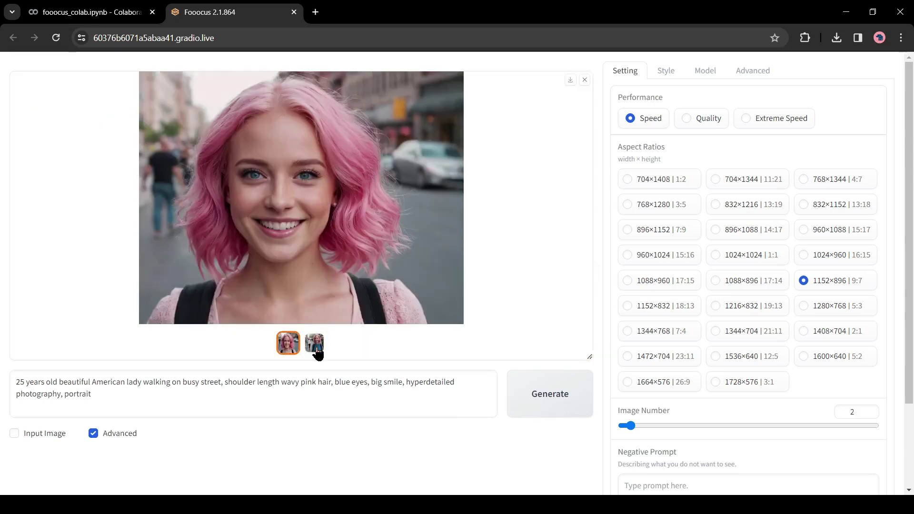
click(314, 343)
key(Left)
Enable Input Image and drop the brick-wall pink-haired portrait into the first Image Prompt slot.
scroll(159, 405, down, 4)
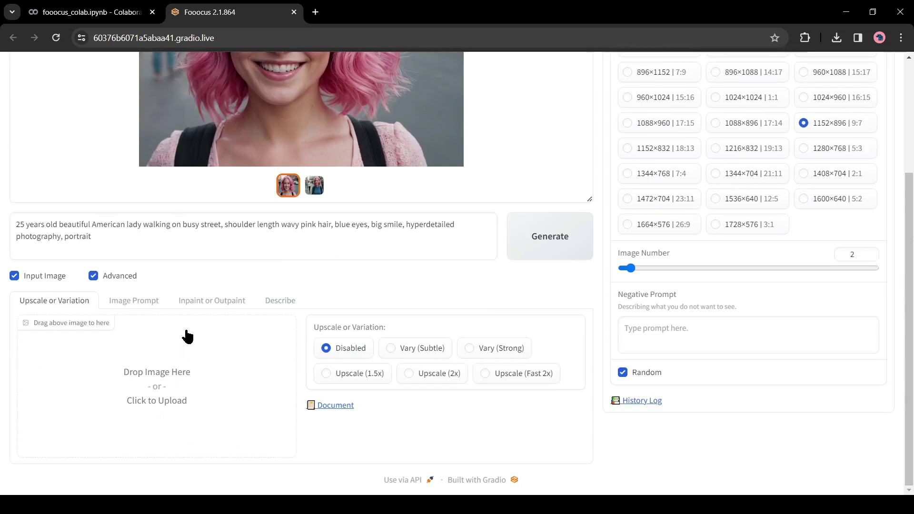
scroll(133, 391, up, 1)
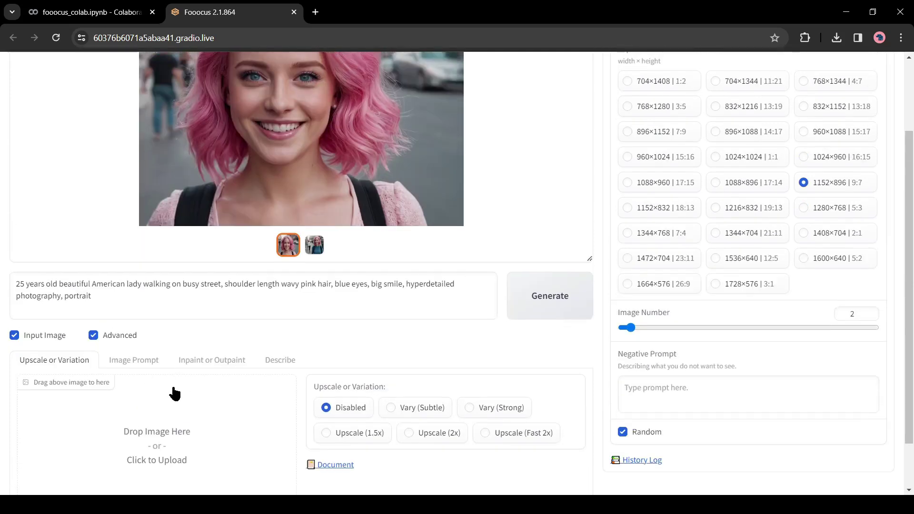
scroll(80, 381, down, 1)
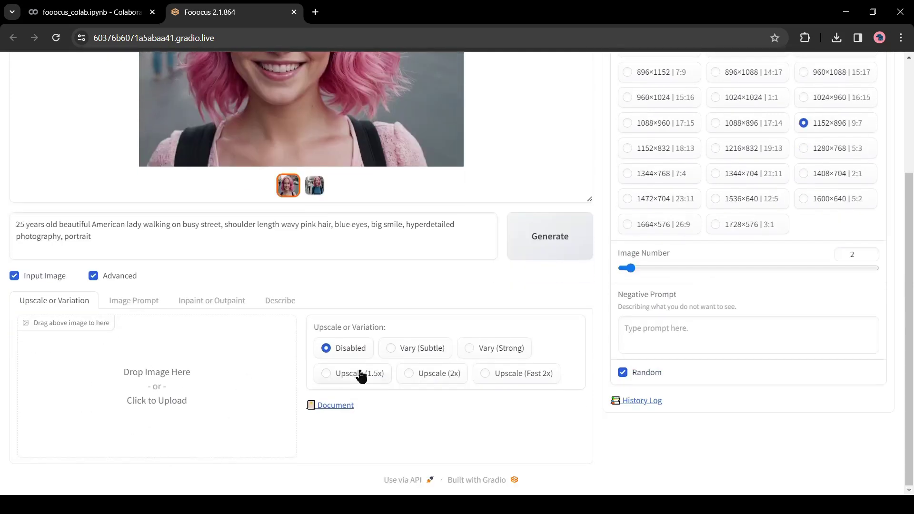
click(134, 311)
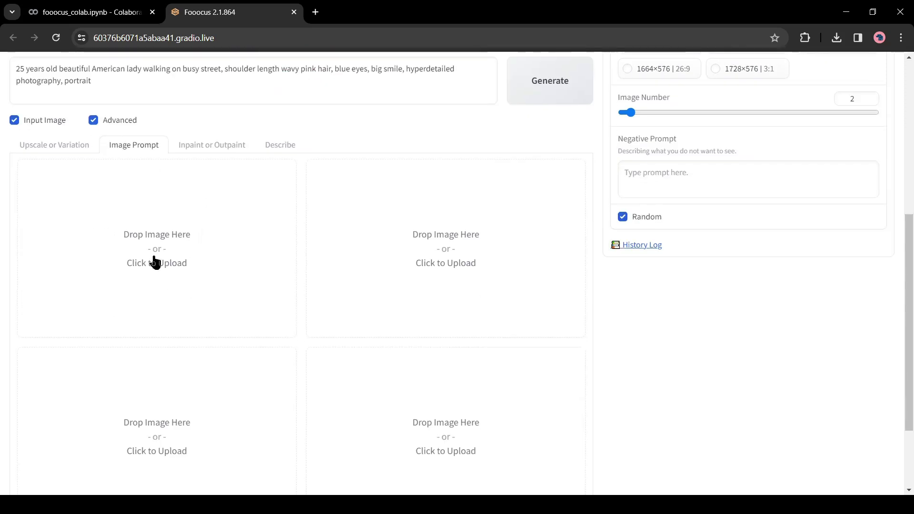
scroll(215, 334, down, 2)
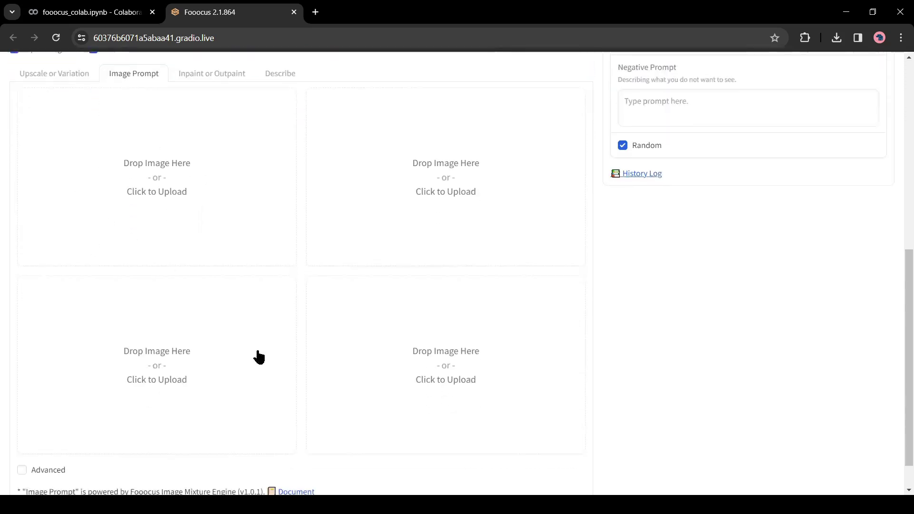
scroll(477, 362, up, 2)
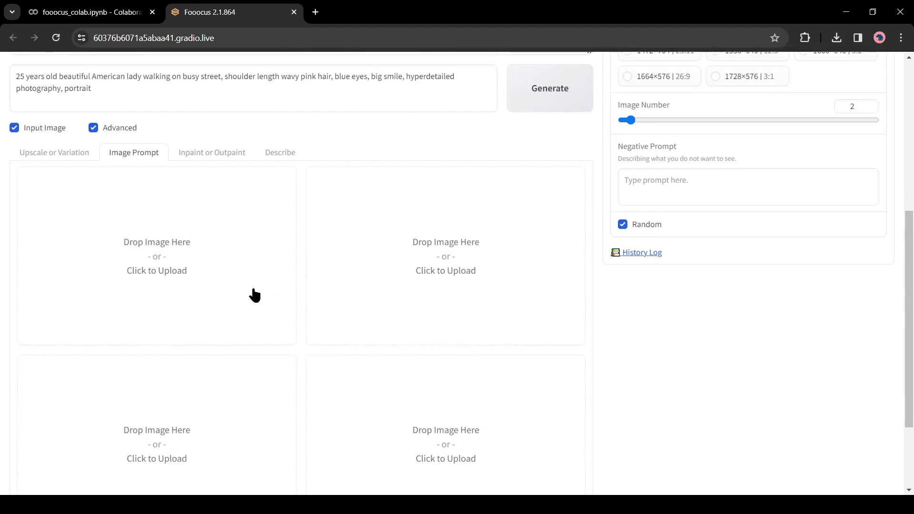
scroll(250, 296, up, 1)
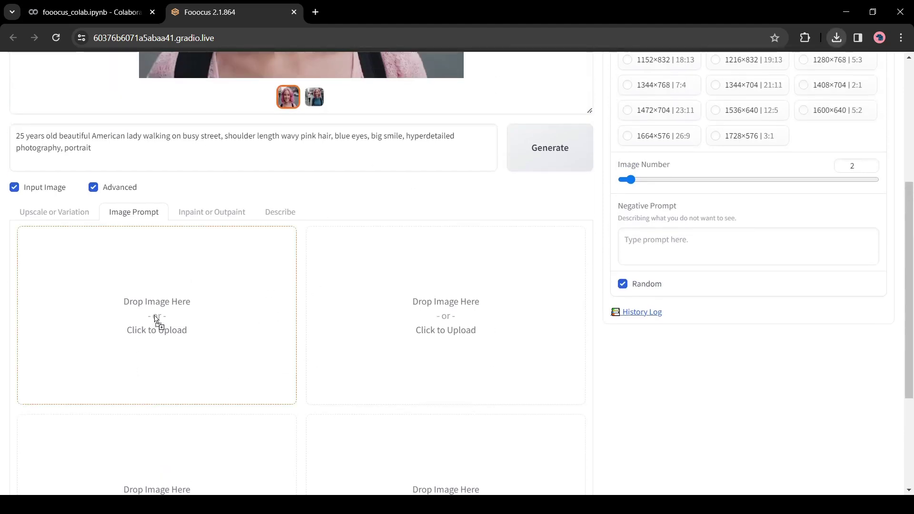
drag(158, 321, 156, 323)
scroll(152, 361, down, 3)
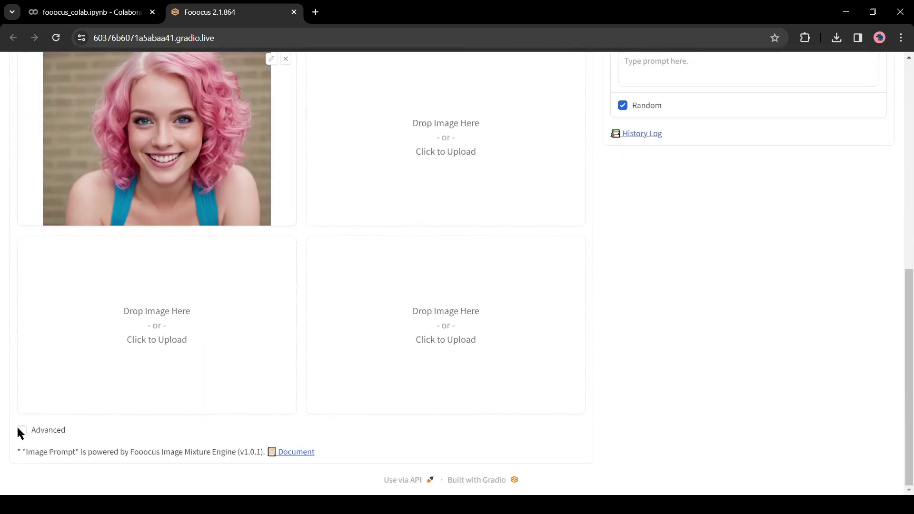
Set the image prompt to FaceSwap and trim the prompt to '25 years old beautiful American lady dancing on bar'.
click(23, 430)
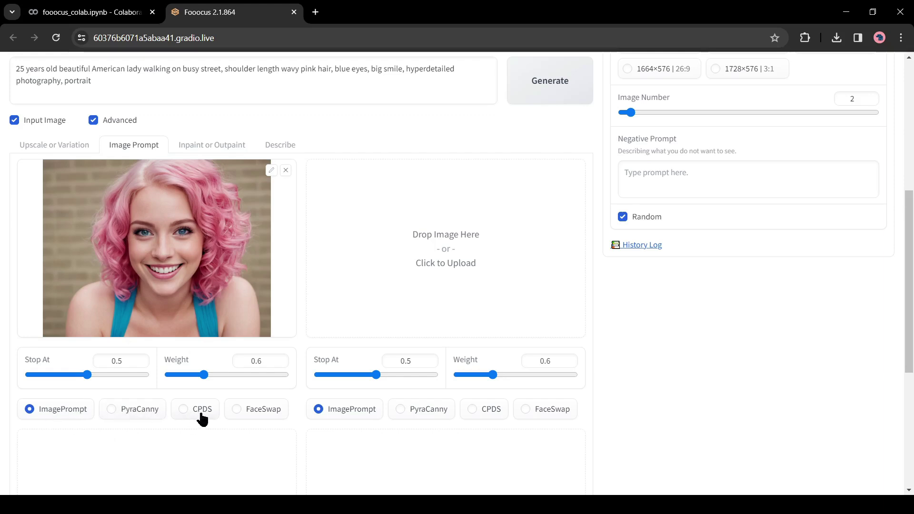
click(248, 417)
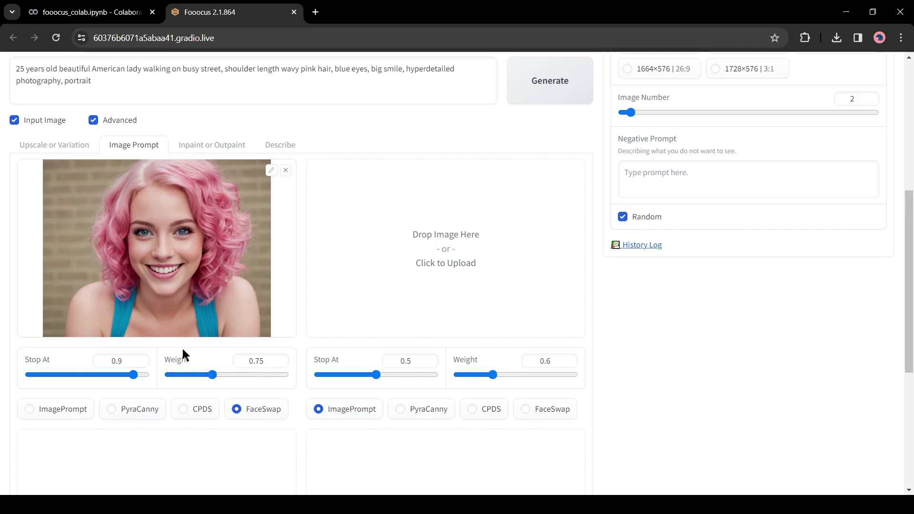
scroll(184, 355, up, 3)
drag(144, 190, 163, 212)
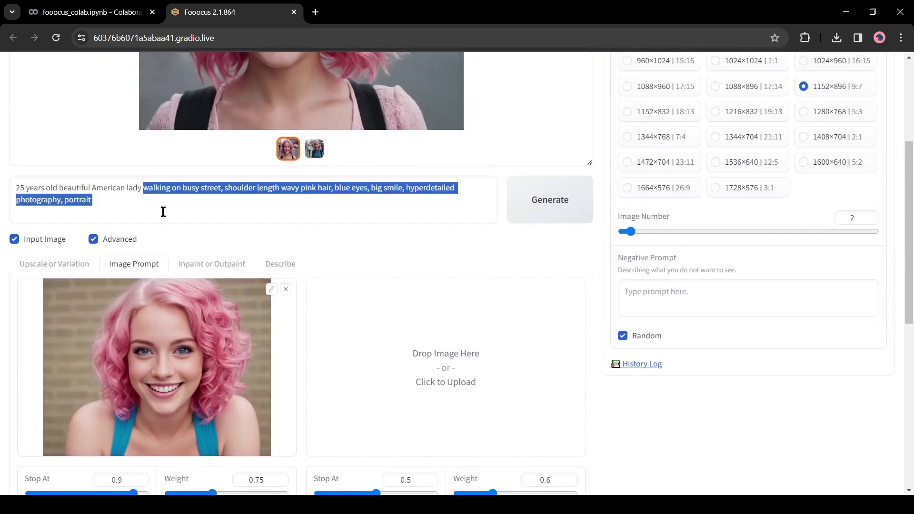
key(BackSpace)
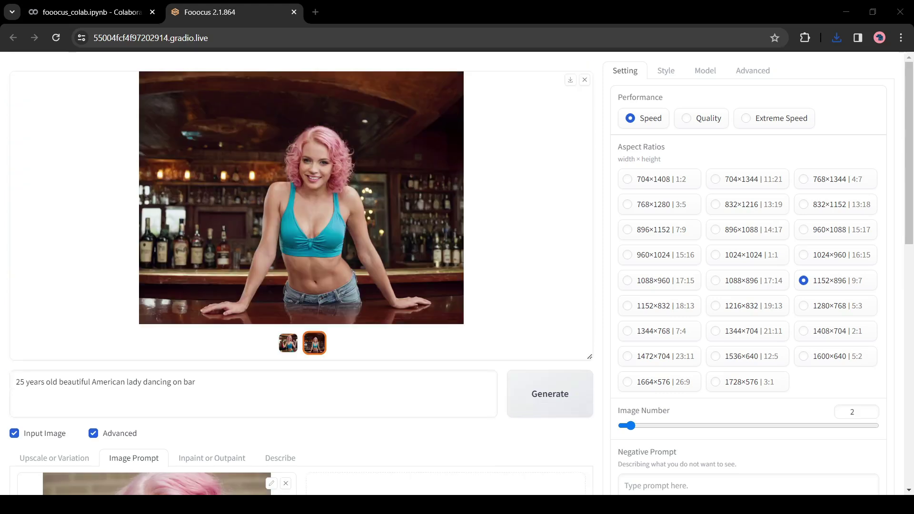
Compare the dancing and leaning bar images and download the leaning one.
click(288, 343)
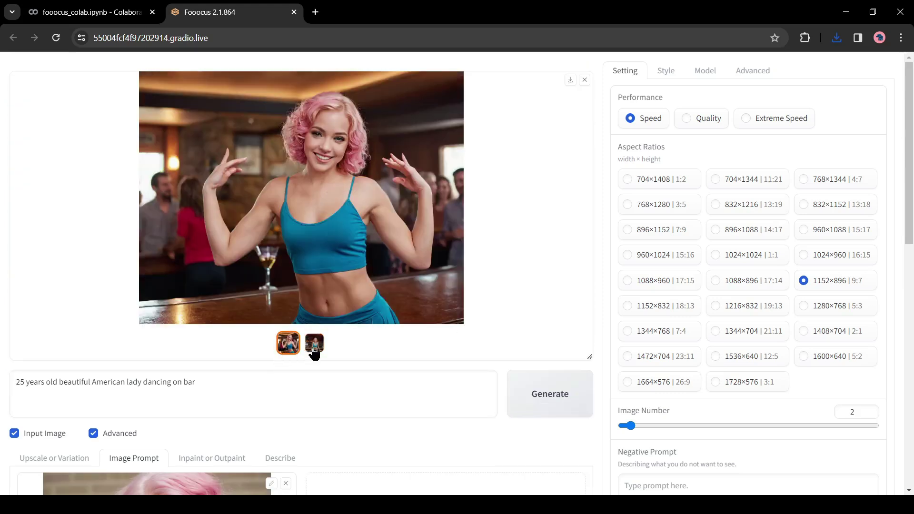
click(314, 343)
click(289, 351)
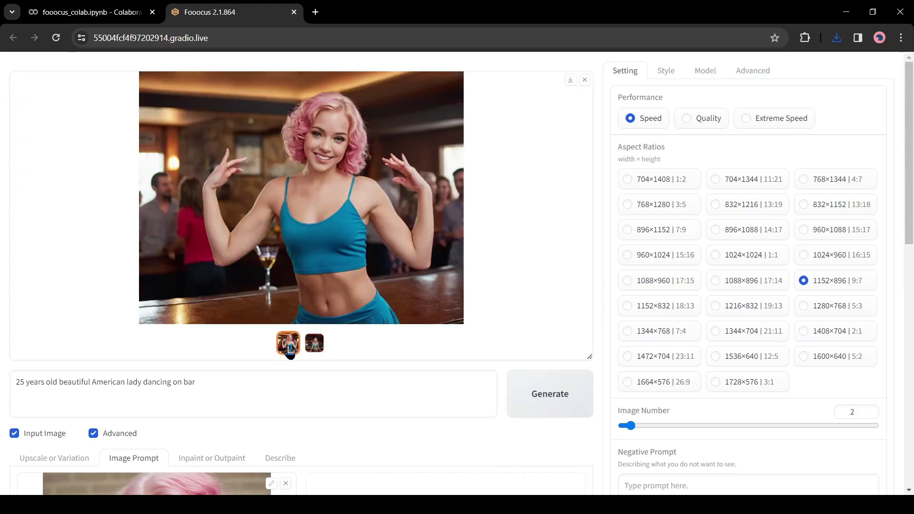
click(316, 351)
click(287, 347)
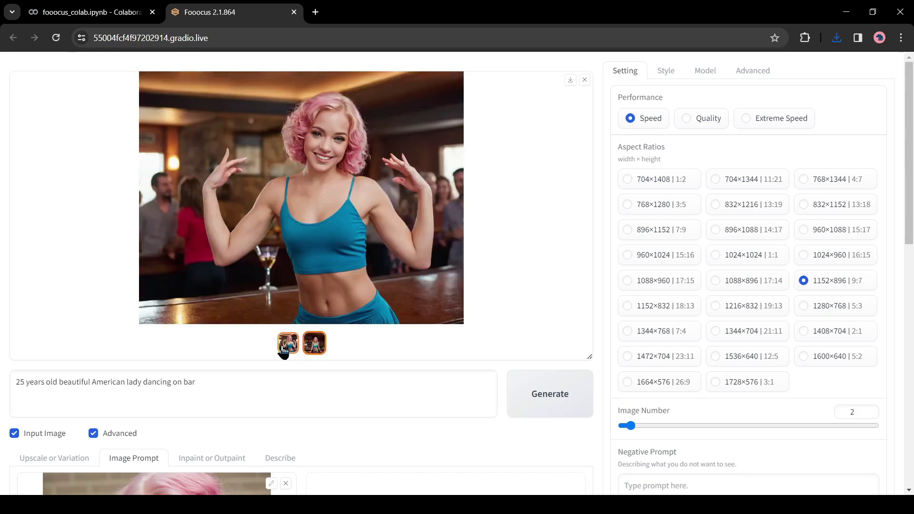
click(314, 343)
click(570, 81)
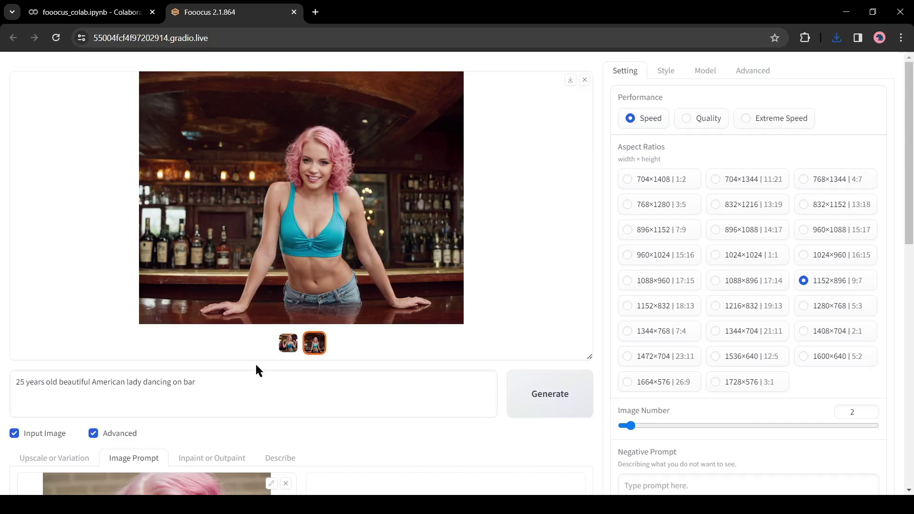
Set the car photo's image prompt to PyraCanny and generate with the prompt 'in a car'.
scroll(181, 267, down, 5)
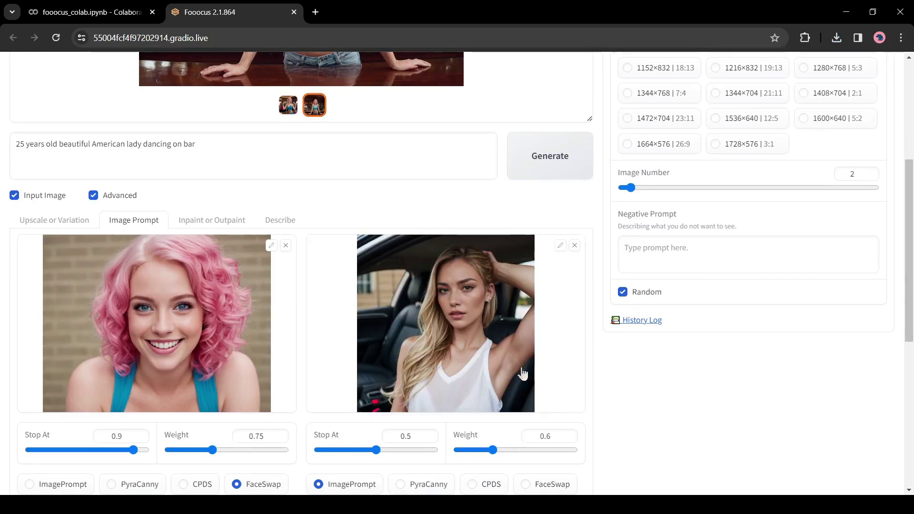
scroll(404, 373, down, 1)
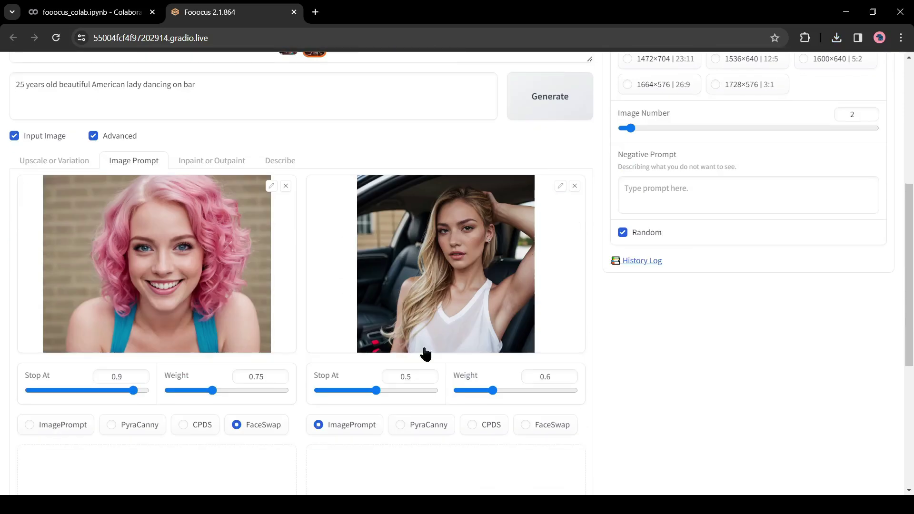
click(411, 426)
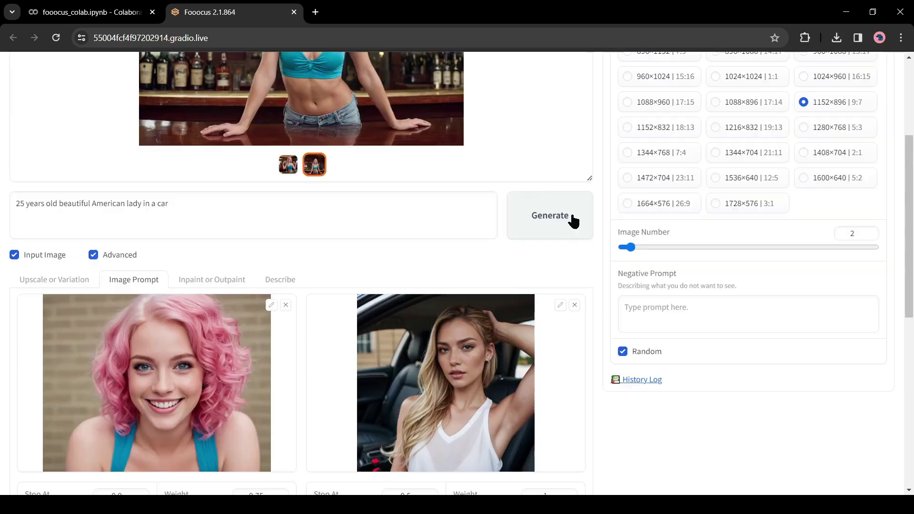
click(569, 238)
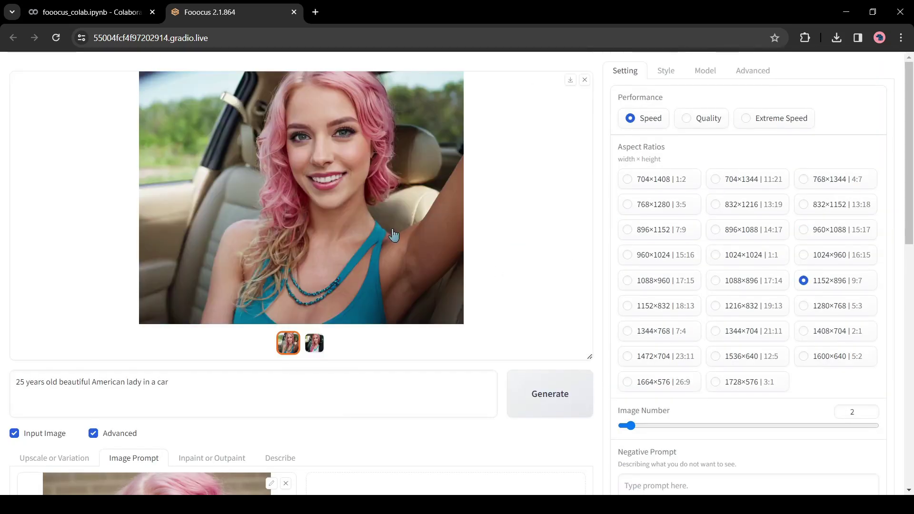
Preview the first in-a-car result full screen, then show the second one.
click(573, 80)
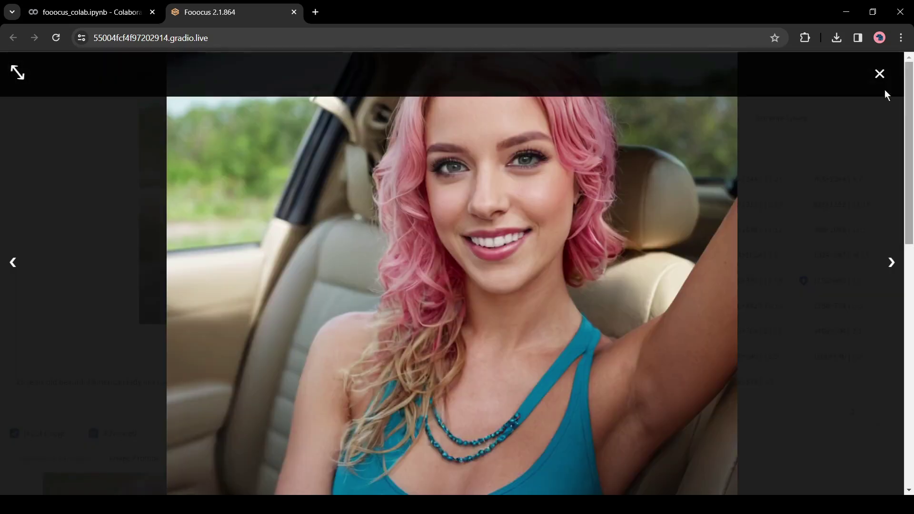
click(881, 75)
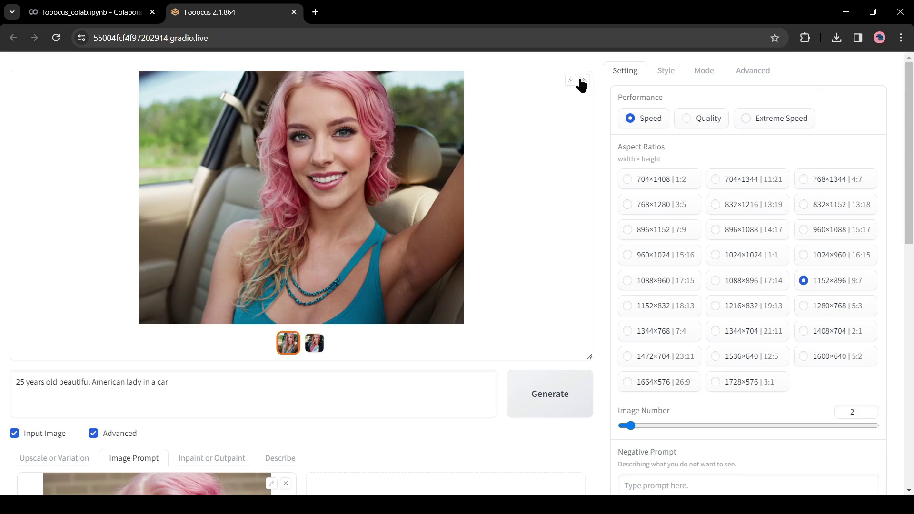
click(314, 343)
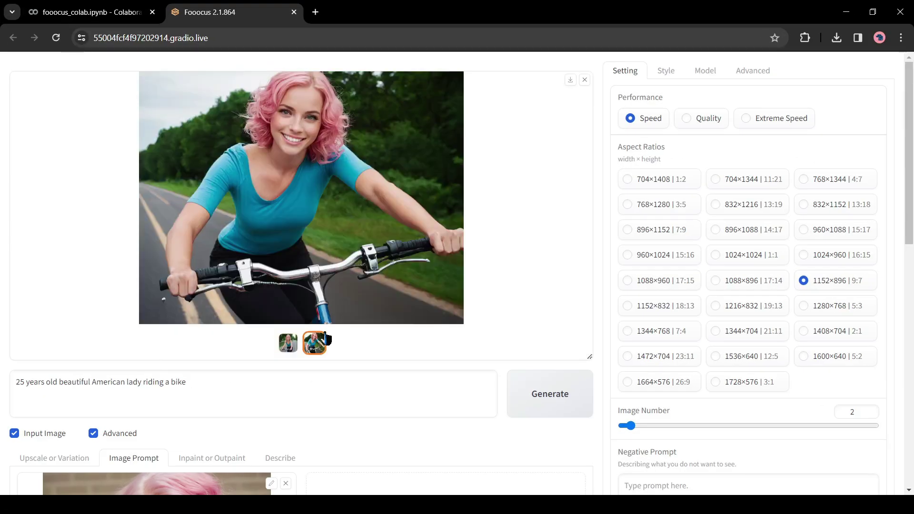
Review the bike-riding results: the tank-top rider full screen, then the t-shirt rider.
click(288, 343)
click(299, 196)
click(880, 74)
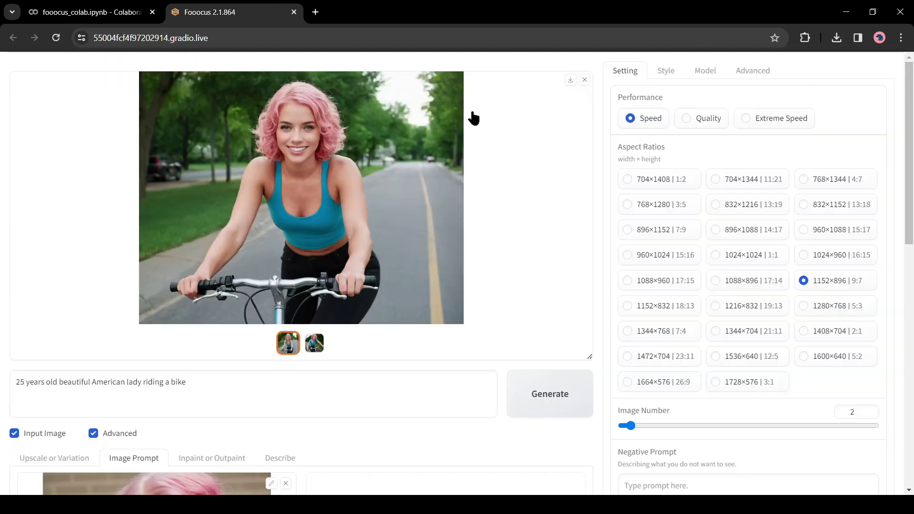
click(316, 349)
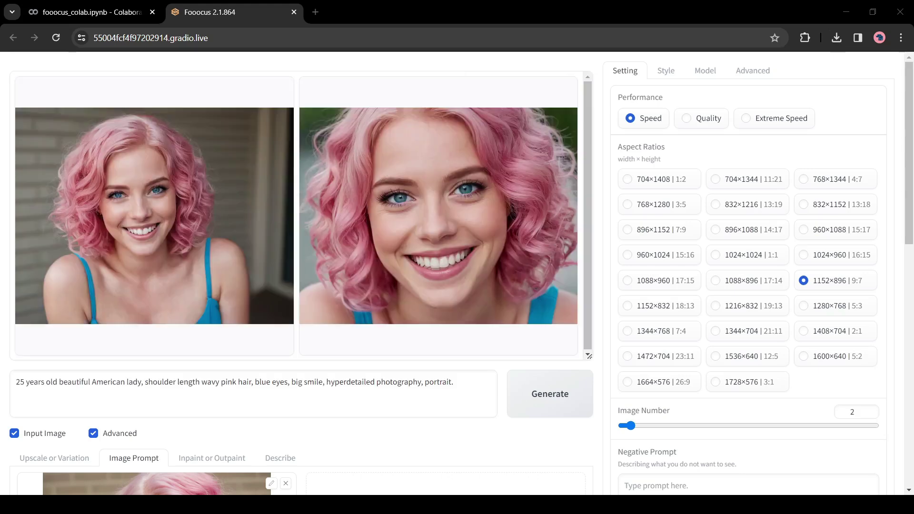
Download the first close-up portrait and the teal-top bedroom portrait, then view the second standing portrait.
click(250, 213)
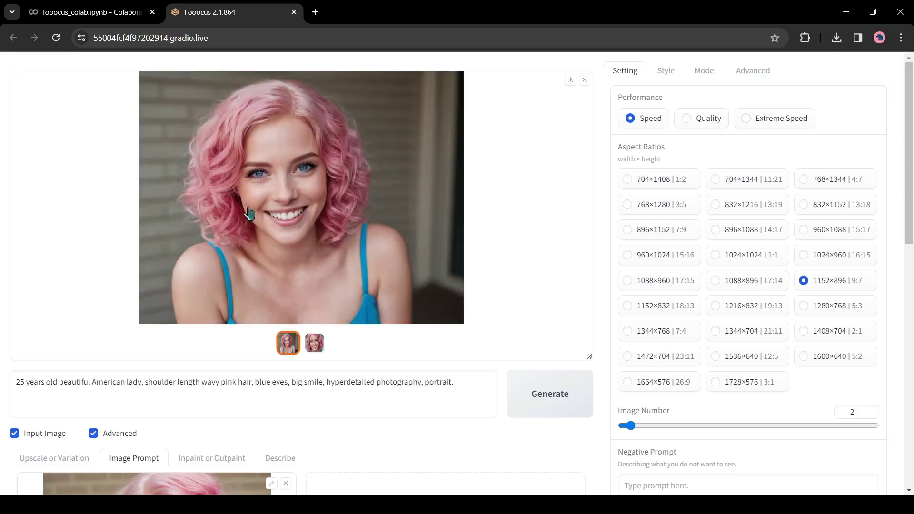
click(571, 80)
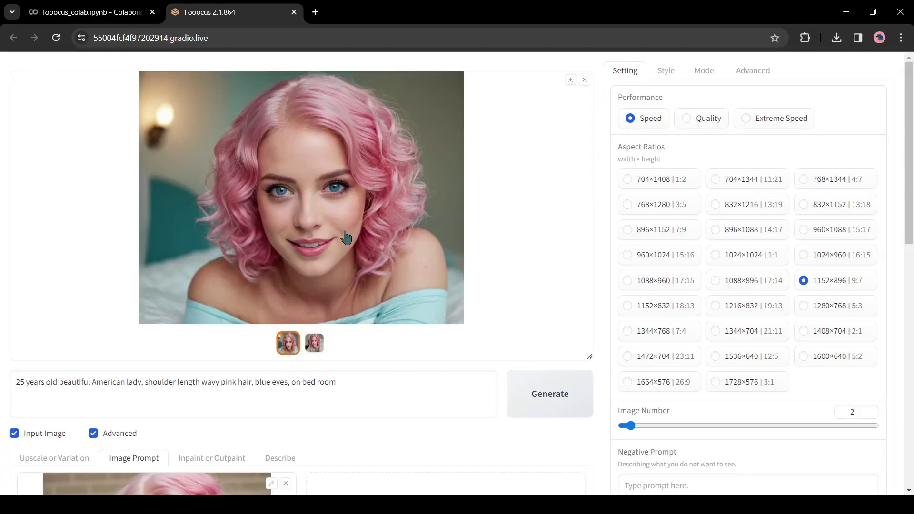
click(317, 353)
click(571, 80)
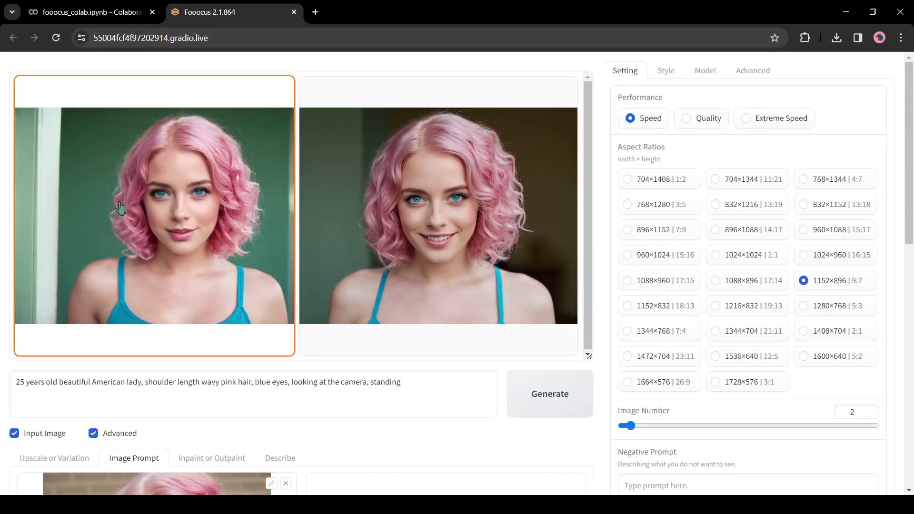
click(452, 232)
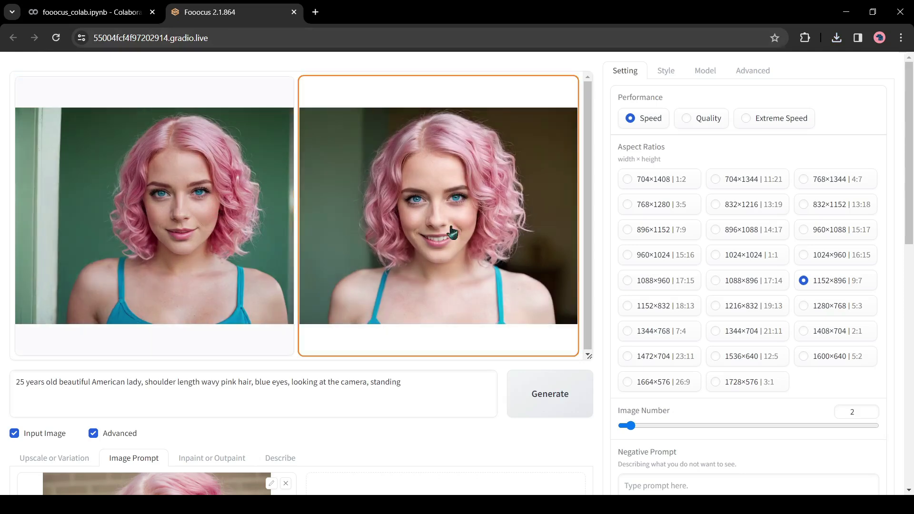
click(445, 240)
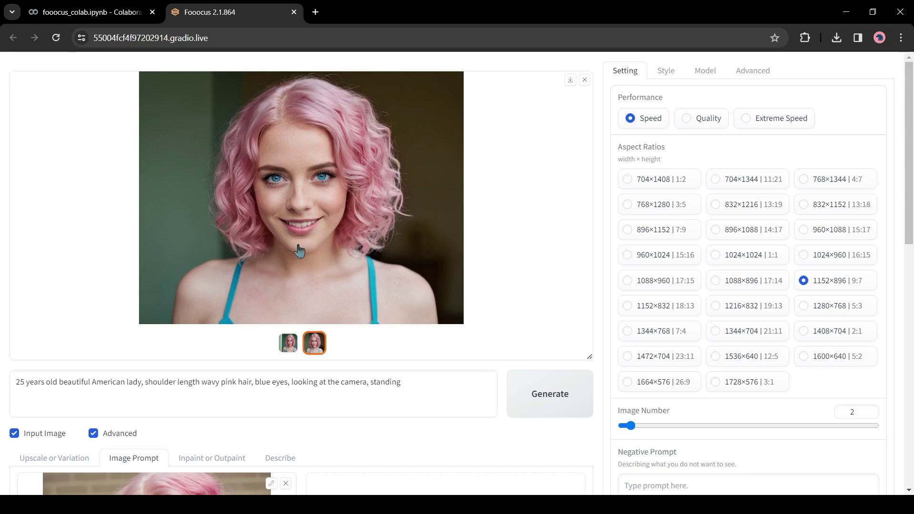
Load the standing portrait into Inpaint or Outpaint and brush a V-shaped mask over her neckline.
click(213, 465)
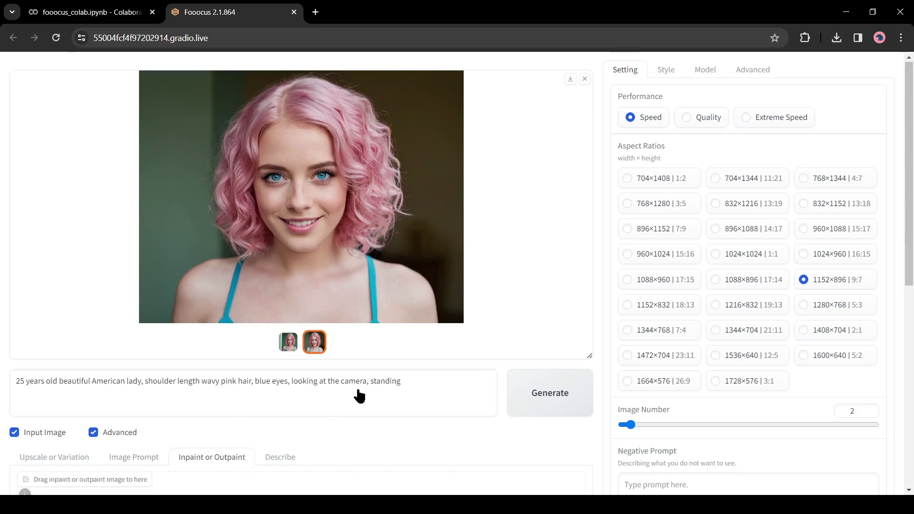
scroll(357, 394, down, 8)
scroll(394, 386, up, 4)
scroll(390, 381, up, 2)
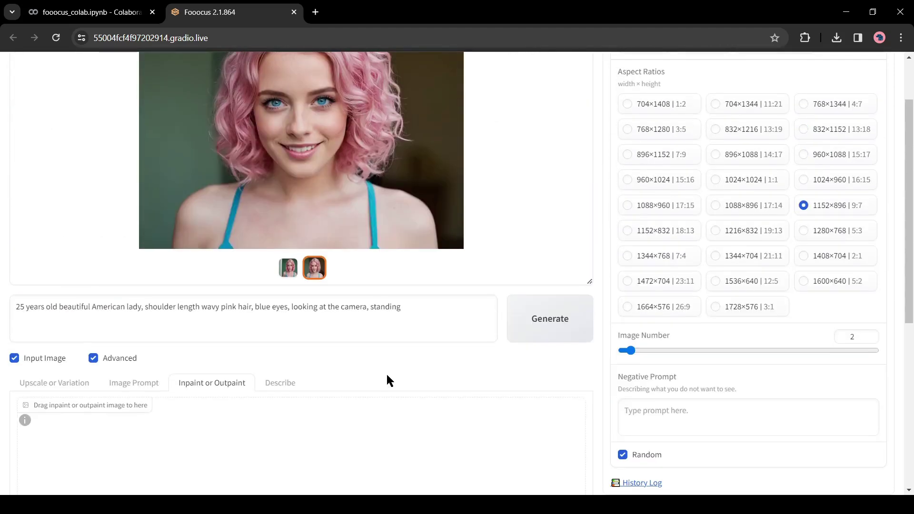
drag(316, 119, 248, 341)
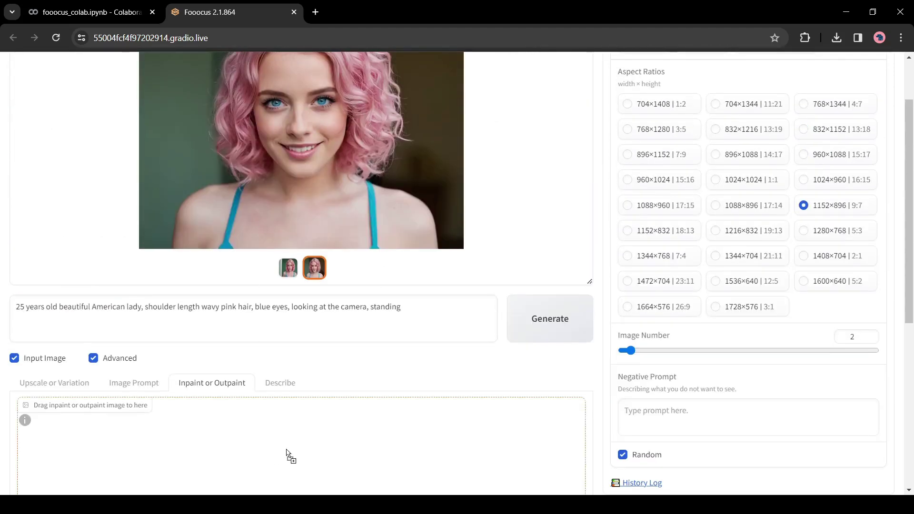
drag(272, 451, 316, 435)
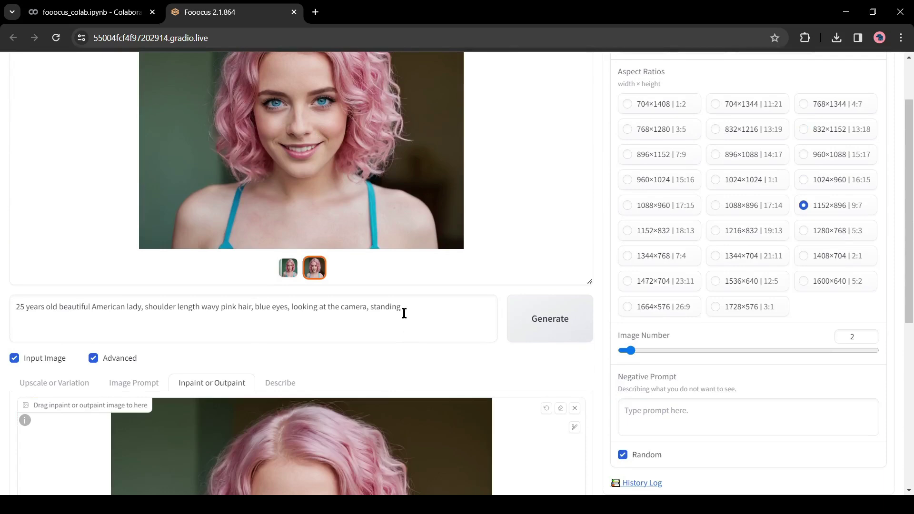
scroll(302, 419, down, 5)
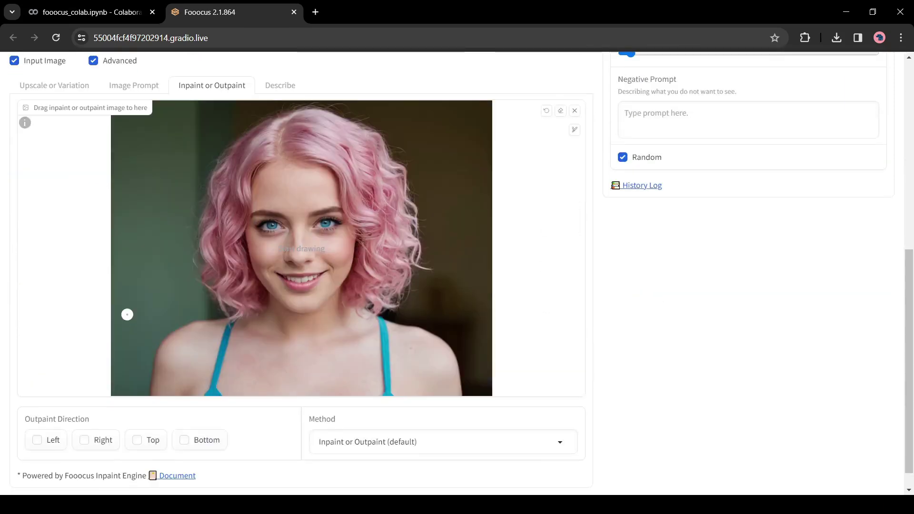
scroll(189, 219, up, 1)
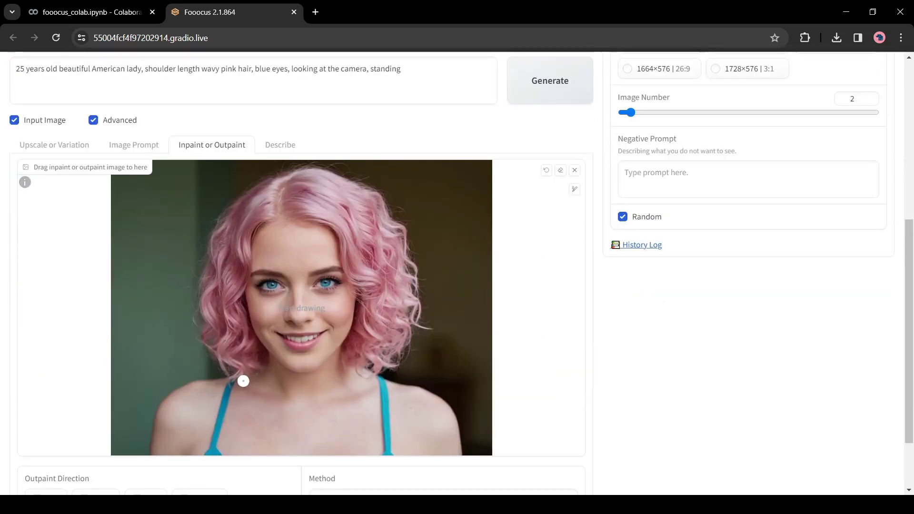
mouse_move(268, 417)
mouse_down()
mouse_move(295, 449)
mouse_move(352, 408)
mouse_move(381, 366)
mouse_up()
scroll(330, 398, down, 1)
scroll(420, 175, up, 3)
Replace the prompt with 'Dimond necklace' and start generating.
triple_click(421, 176)
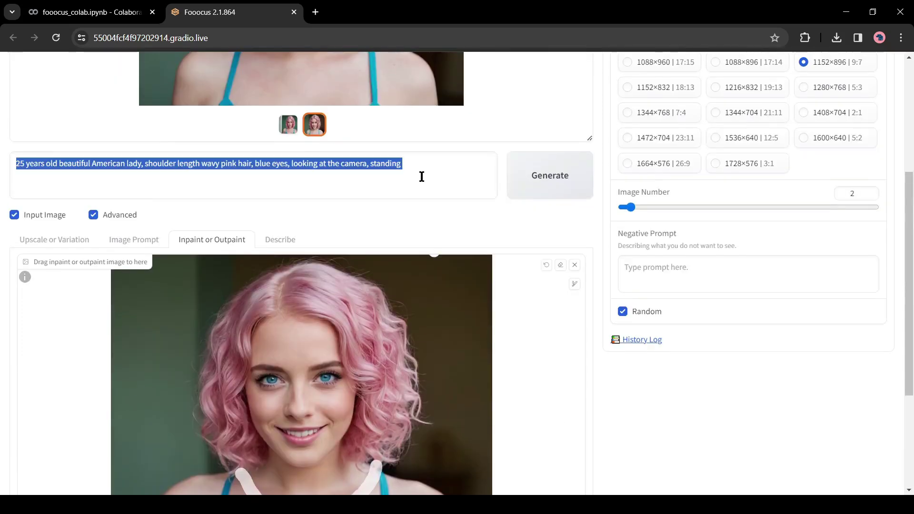
key(BackSpace)
scroll(112, 206, up, 1)
text(Dimond necklace)
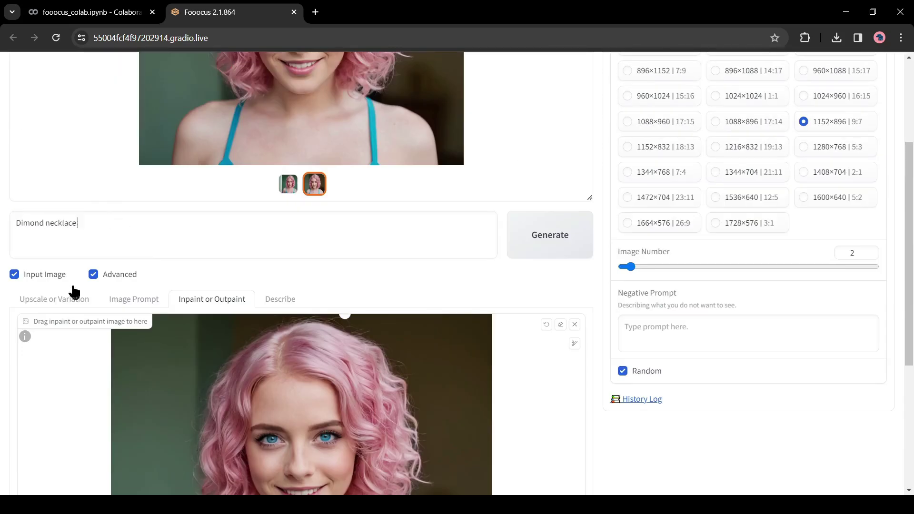
key(ctrl+Return)
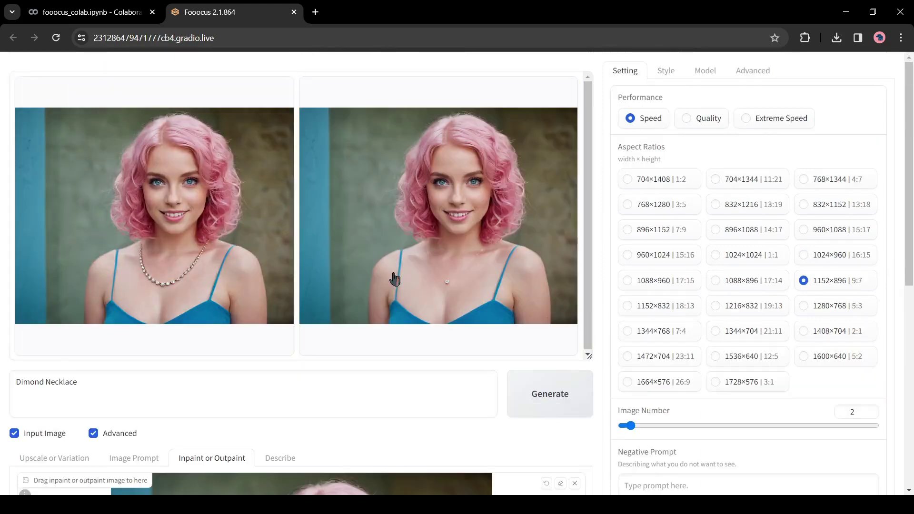
Compare the full diamond necklace and small pendant results full screen, then select the pendant version.
click(146, 204)
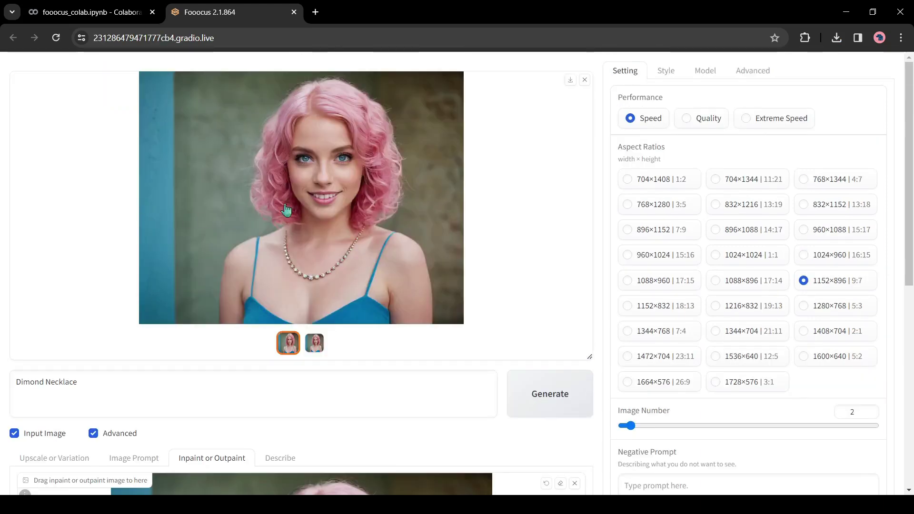
click(367, 205)
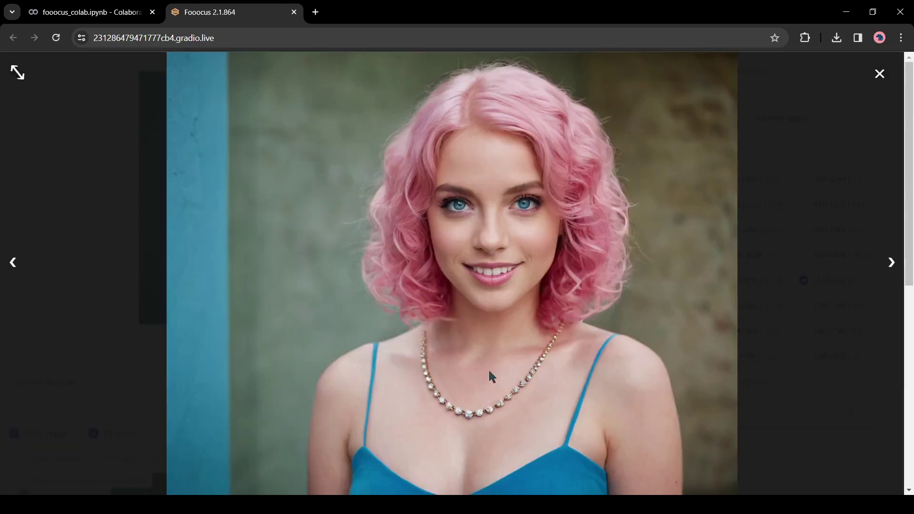
click(892, 265)
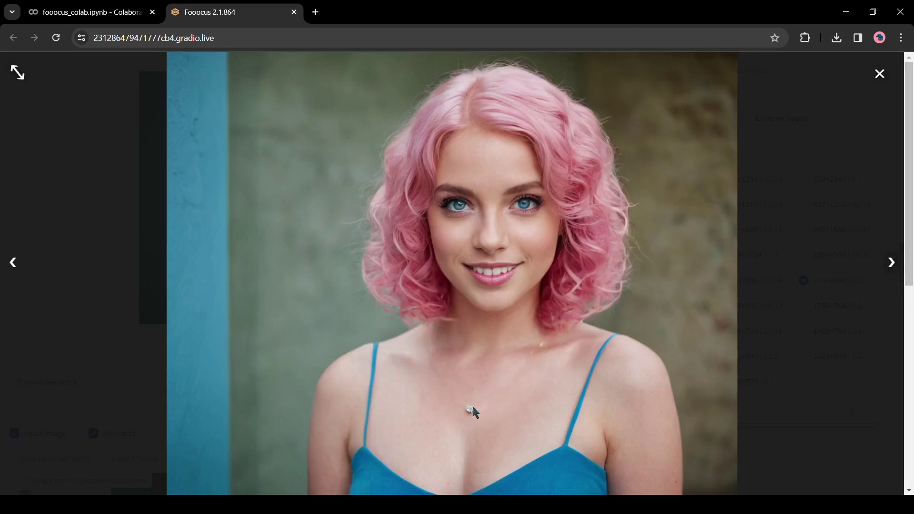
click(15, 275)
click(14, 275)
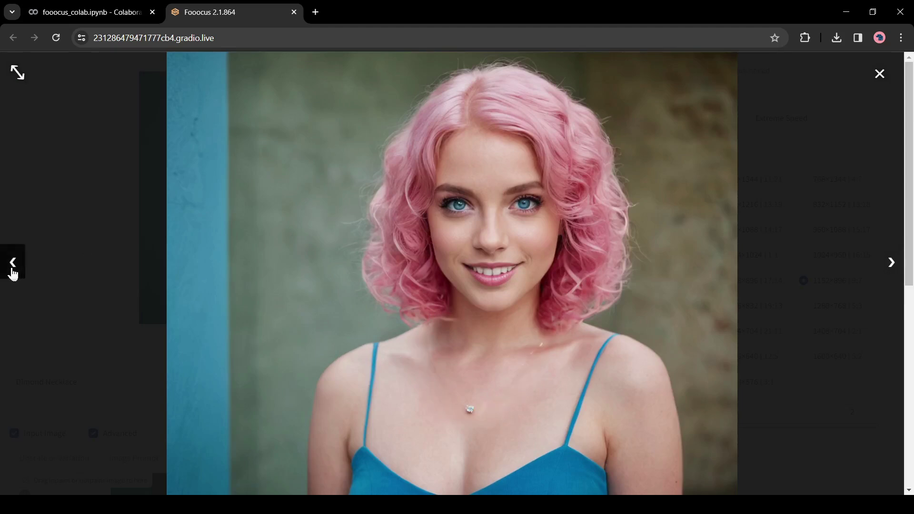
click(14, 275)
click(881, 75)
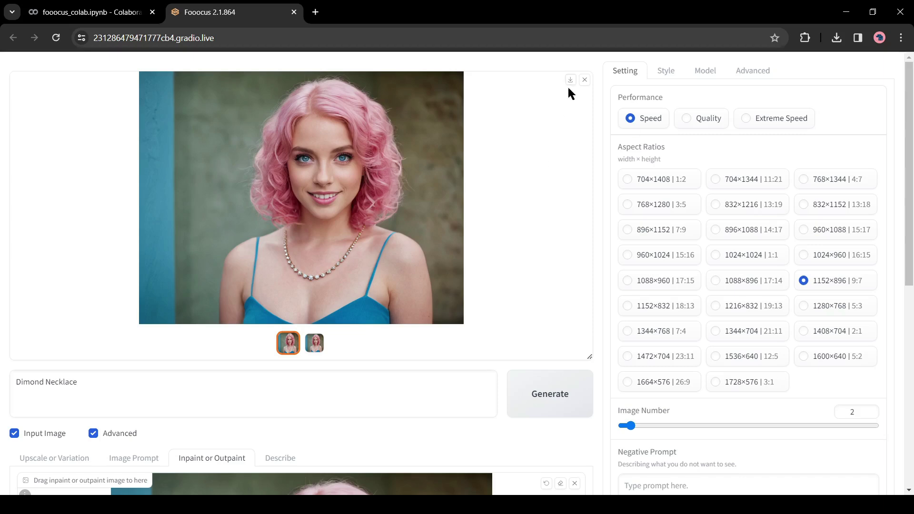
click(414, 275)
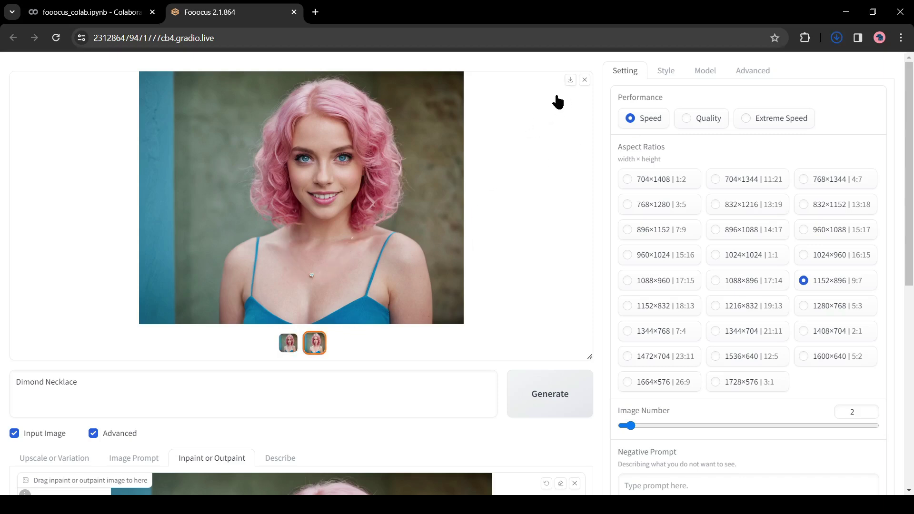